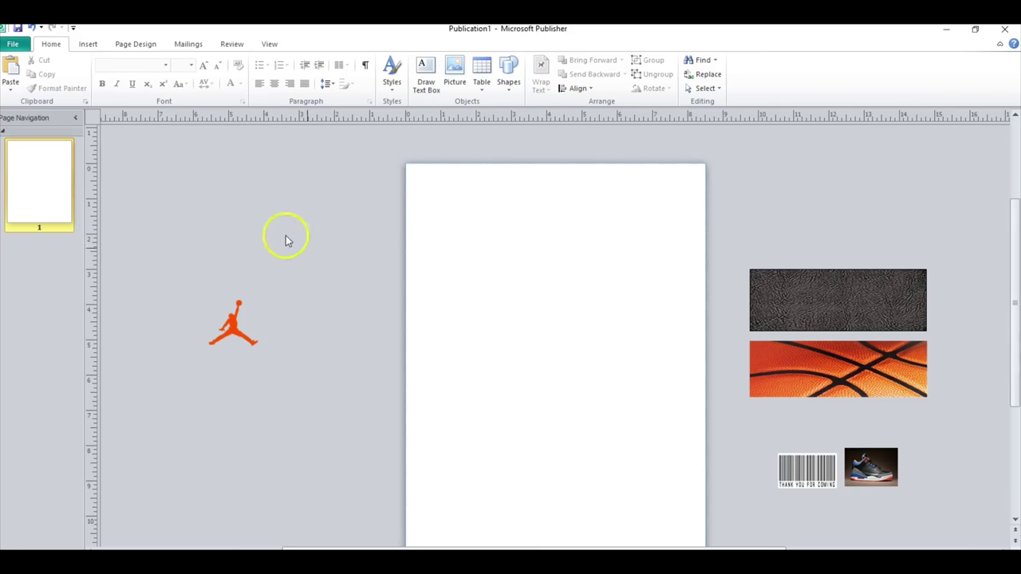
Draw a rectangle near the page's upper left and size it to 5 inches high by 5 inches wide
{"action": "left_click", "coordinate": [88, 46]}
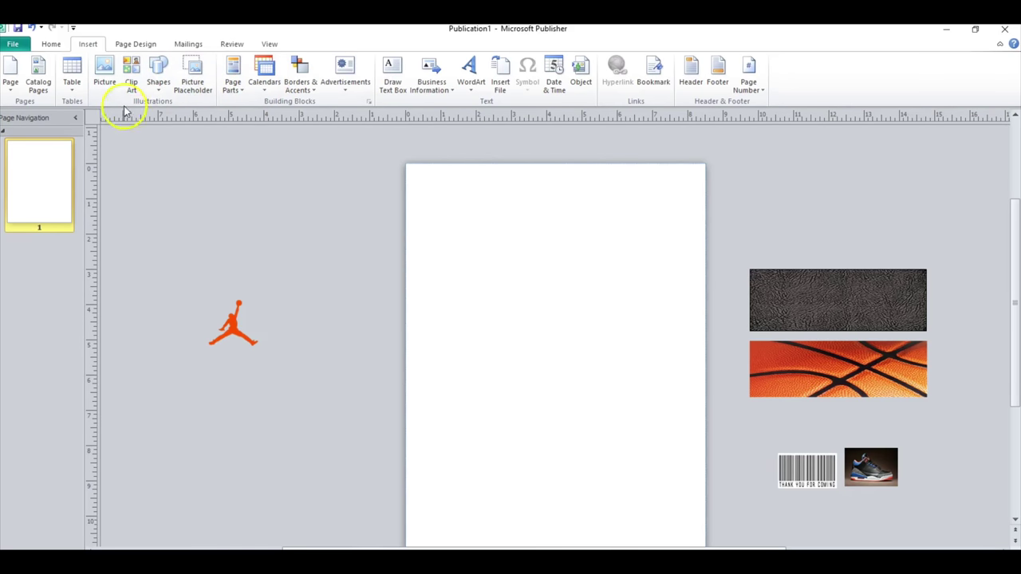
{"action": "left_click", "coordinate": [158, 75]}
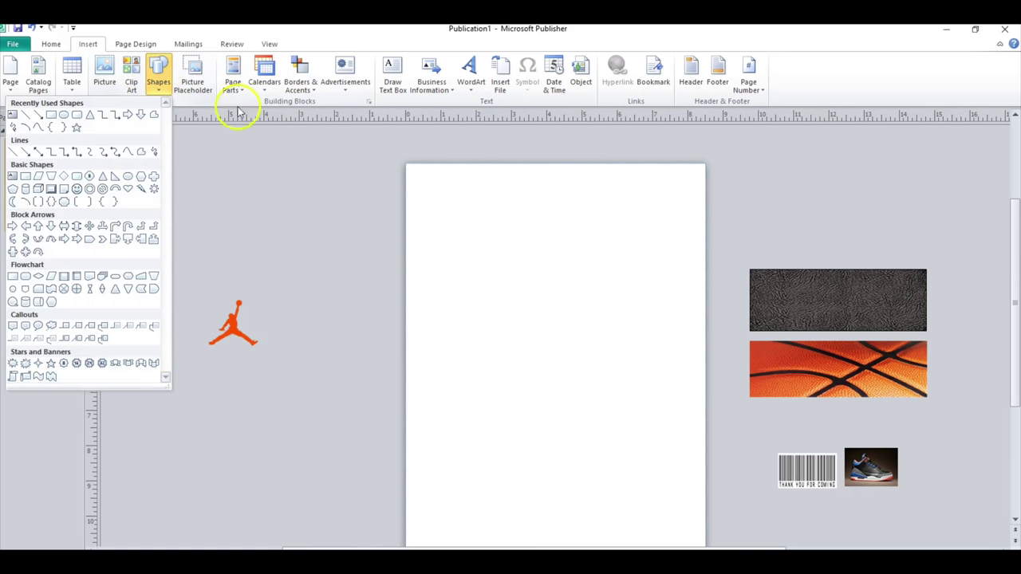
{"action": "left_click", "coordinate": [51, 118]}
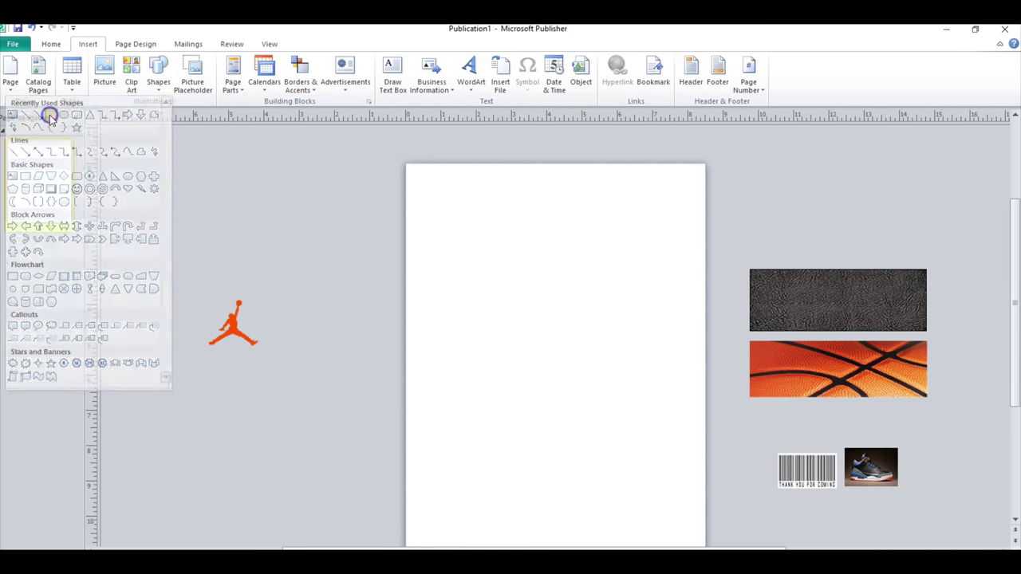
{"action": "left_click", "coordinate": [434, 210]}
{"action": "left_click", "coordinate": [864, 63]}
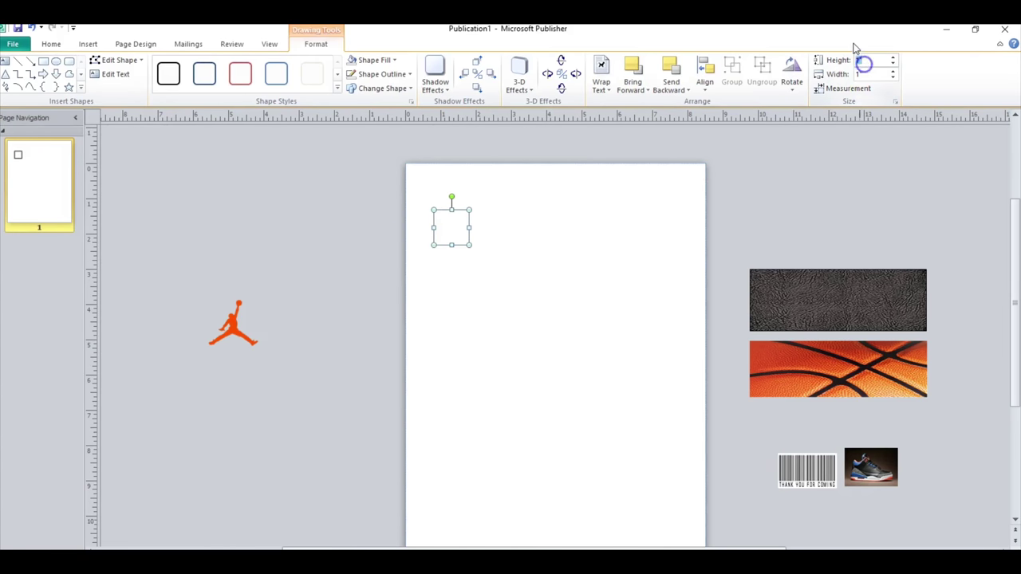
{"action": "type", "text": "5"}
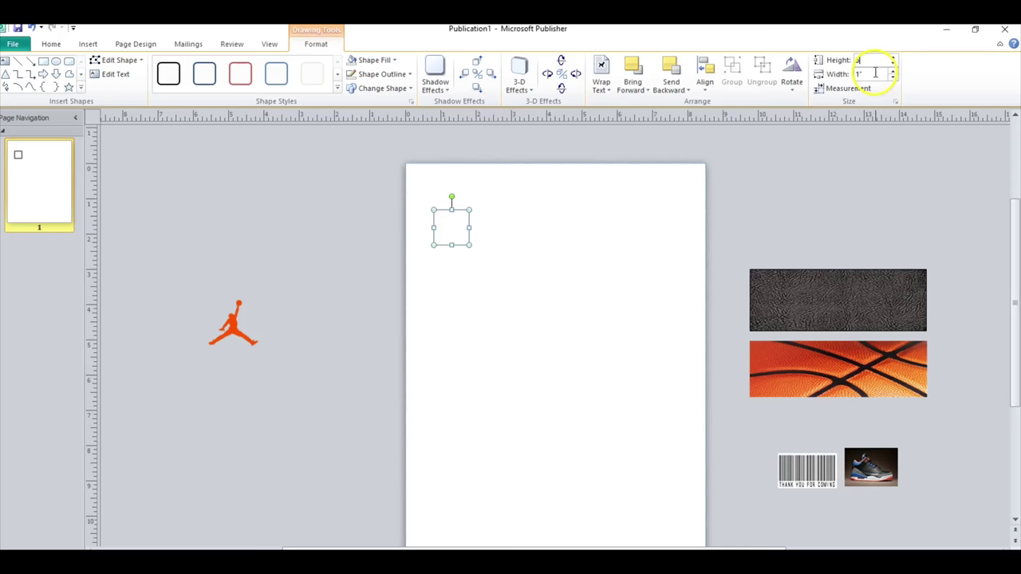
{"action": "left_click", "coordinate": [864, 74]}
{"action": "type", "text": "5"}
{"action": "key", "text": "Return"}
Place the black leather texture across the middle of the square and the basketball picture directly below it, flush with the square's bottom edge
{"action": "left_click", "coordinate": [802, 300]}
{"action": "left_click_drag", "start_coordinate": [798, 301], "coordinate": [487, 299]}
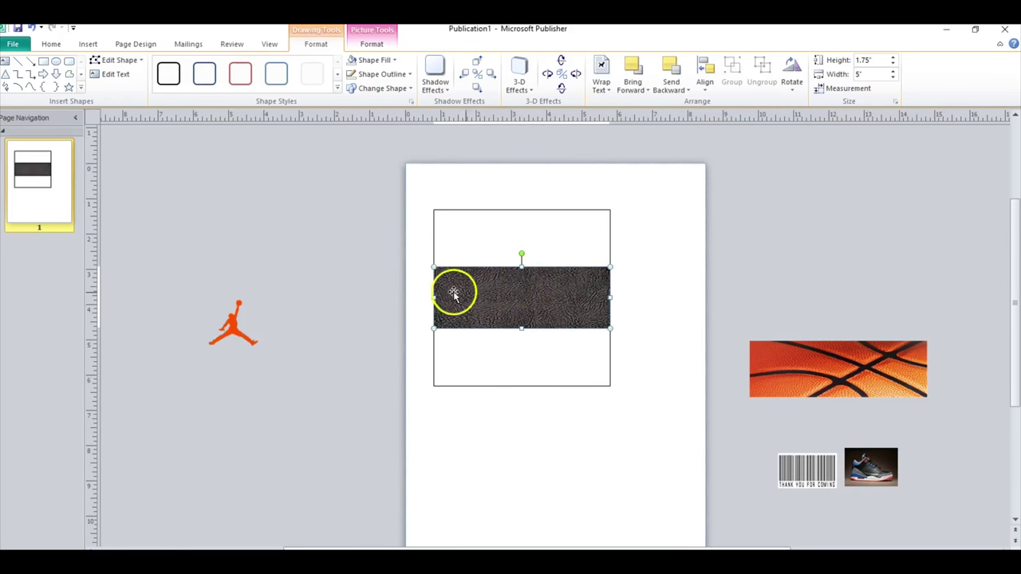
{"action": "left_click", "coordinate": [510, 301]}
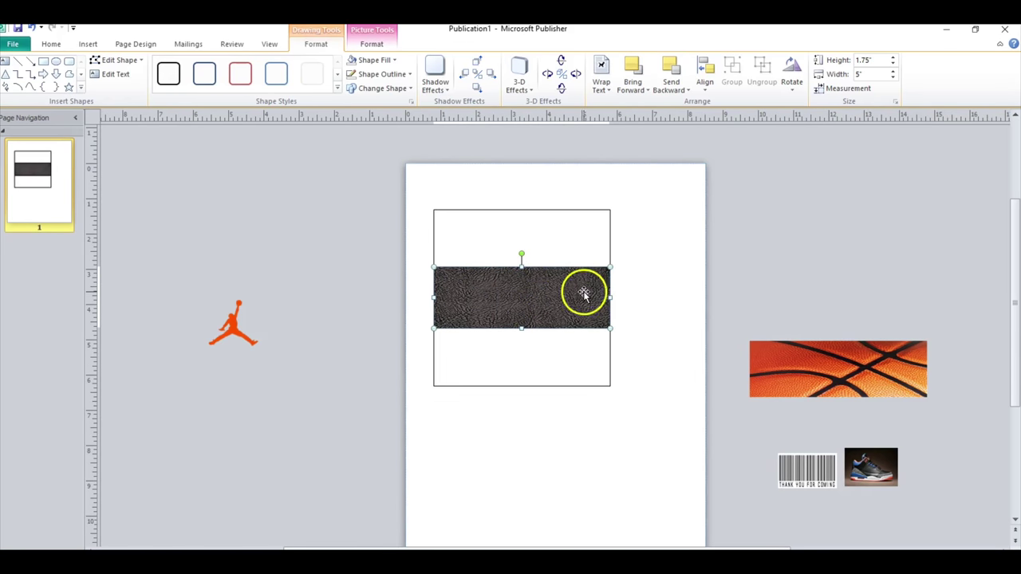
{"action": "left_click_drag", "start_coordinate": [796, 371], "coordinate": [481, 357]}
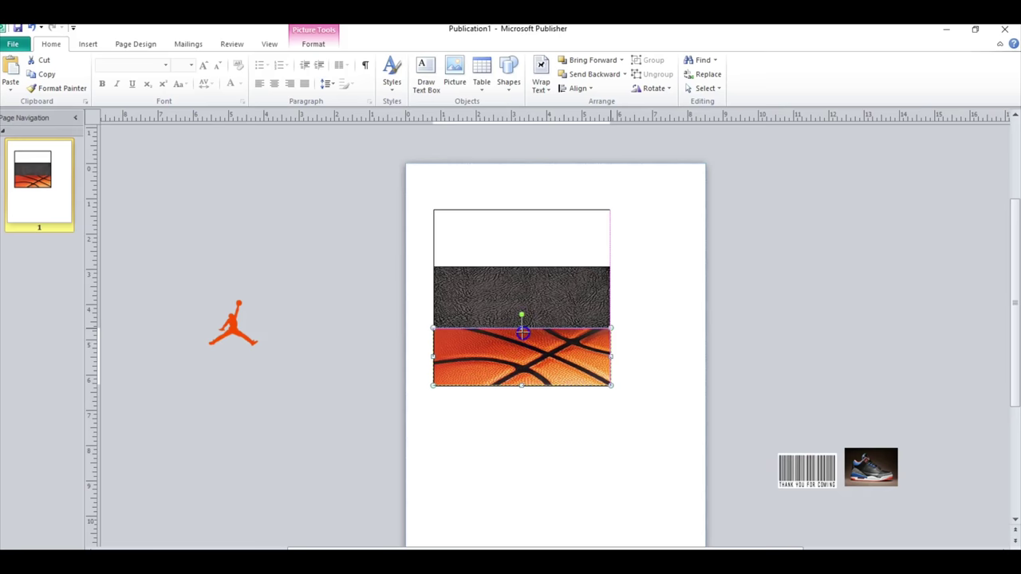
Fill the square with the standard blue colour and send it behind the leather and basketball pictures
{"action": "left_click", "coordinate": [483, 235]}
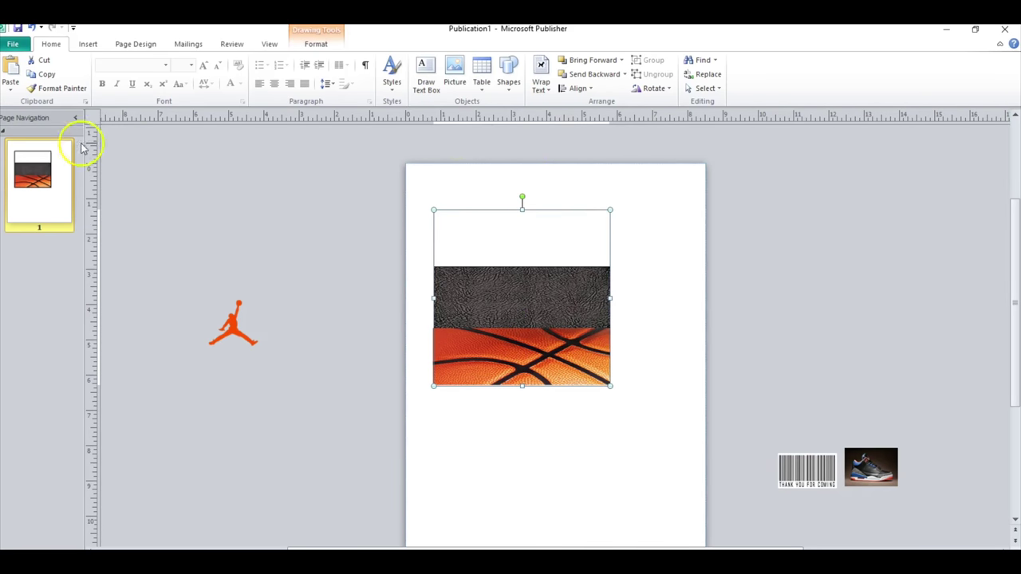
{"action": "left_click", "coordinate": [317, 44]}
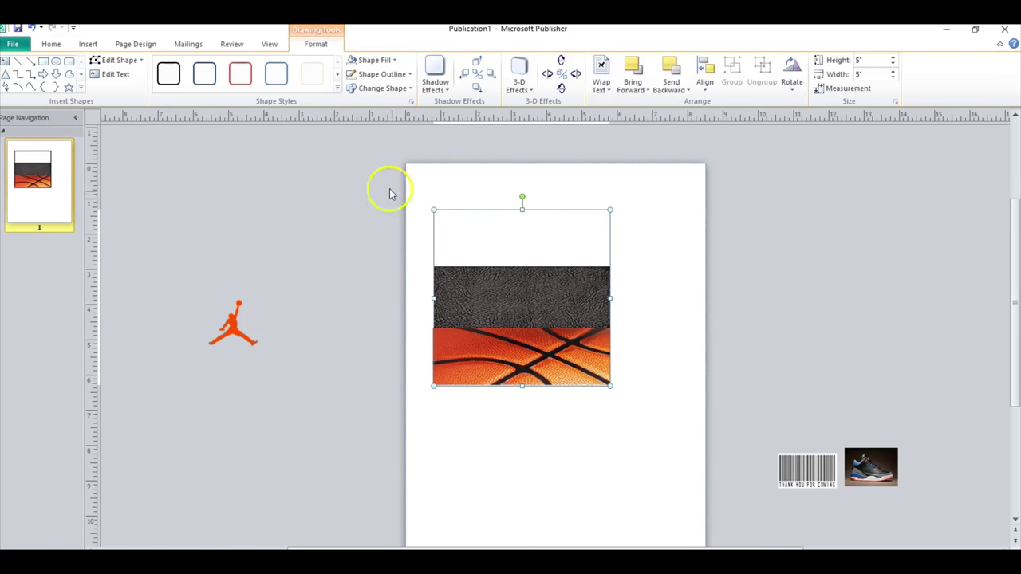
{"action": "left_click", "coordinate": [373, 59]}
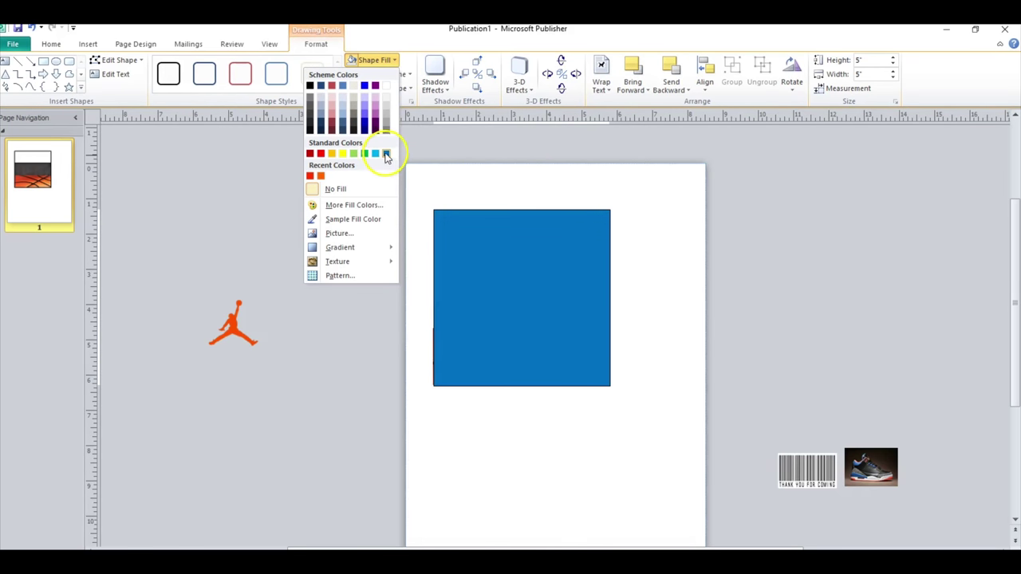
{"action": "left_click", "coordinate": [385, 153]}
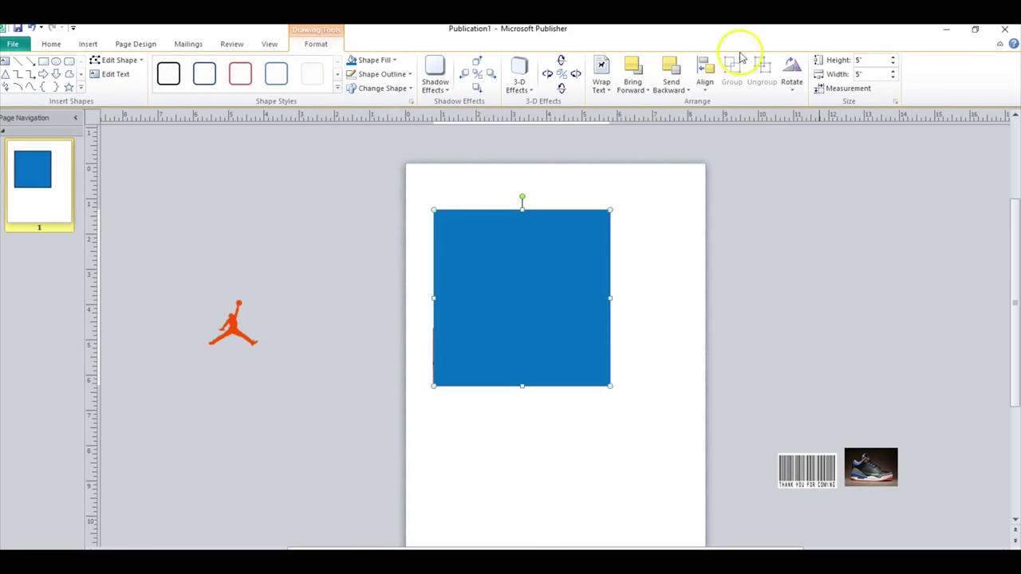
{"action": "left_click", "coordinate": [665, 72]}
{"action": "left_click", "coordinate": [669, 72]}
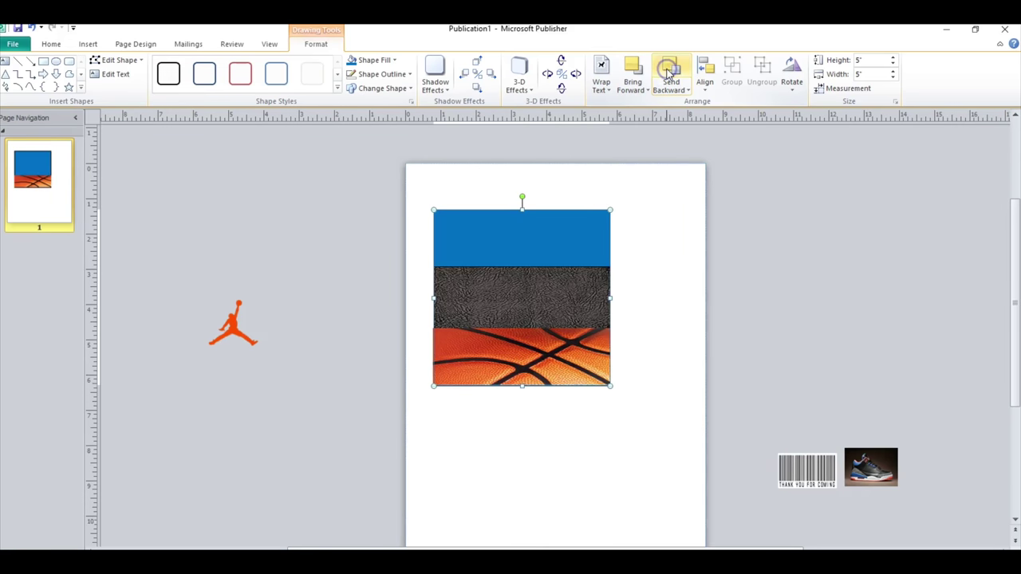
Fine-tune the basketball picture so it covers the blue square's lower-left edge, and check the leather strip's alignment
{"action": "left_click", "coordinate": [657, 290]}
{"action": "left_click", "coordinate": [523, 371]}
{"action": "left_click_drag", "start_coordinate": [524, 372], "coordinate": [527, 374]}
{"action": "left_click", "coordinate": [434, 372]}
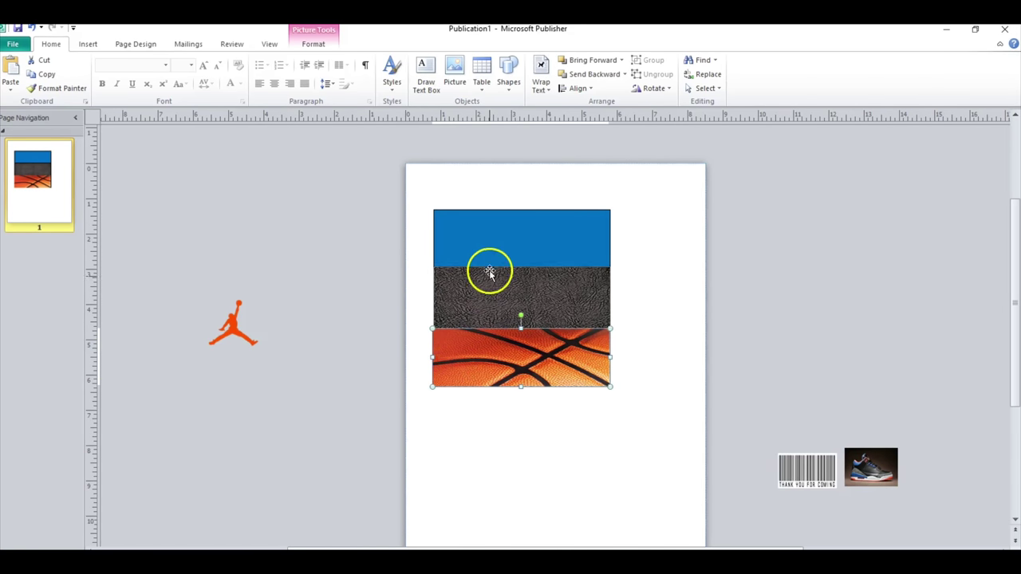
{"action": "left_click", "coordinate": [474, 306]}
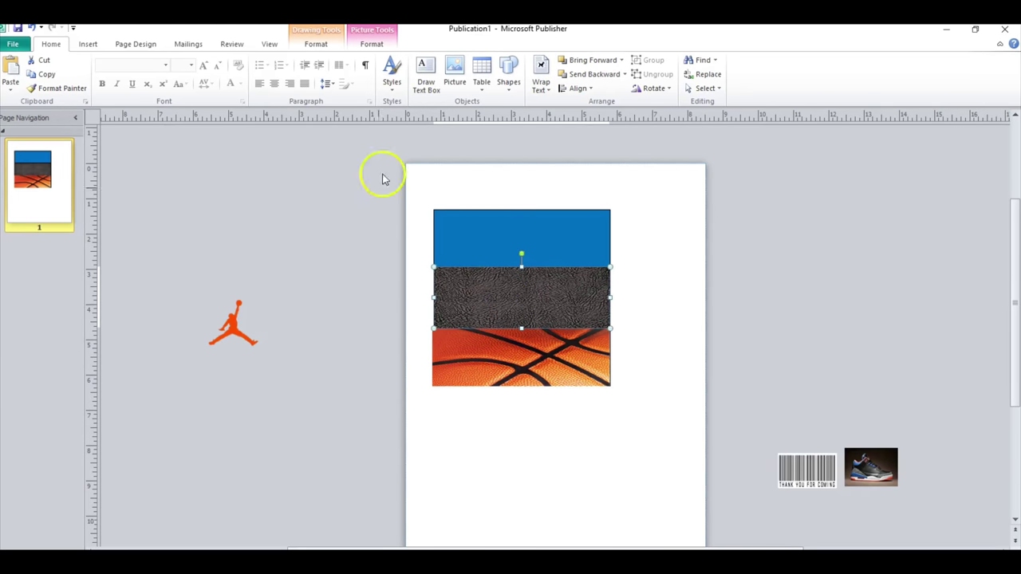
Insert WordArt in the first plain outlined style with the recipient's first name in capitals, keeping Arial Black 36 bold
{"action": "left_click", "coordinate": [88, 45]}
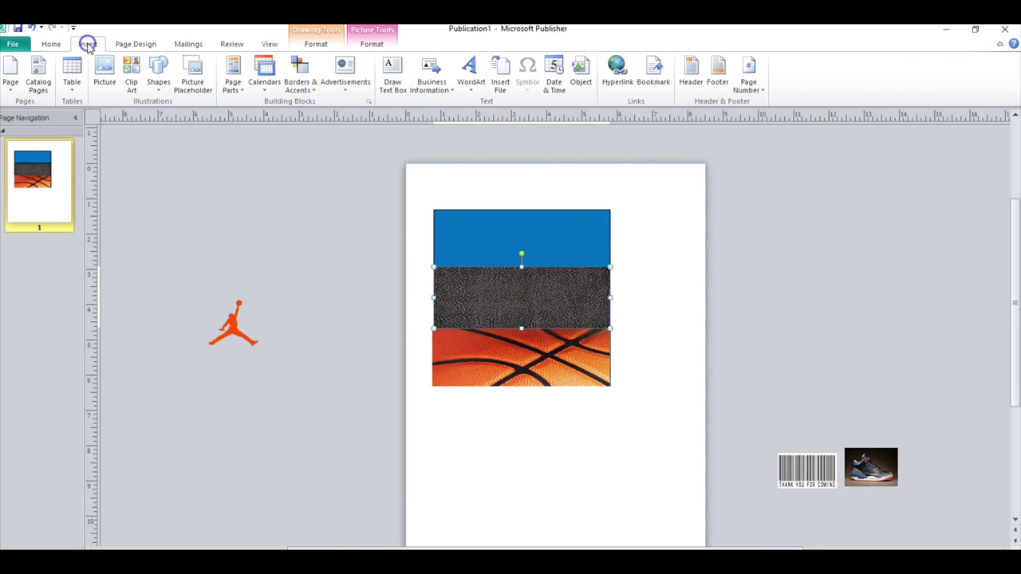
{"action": "left_click", "coordinate": [469, 70]}
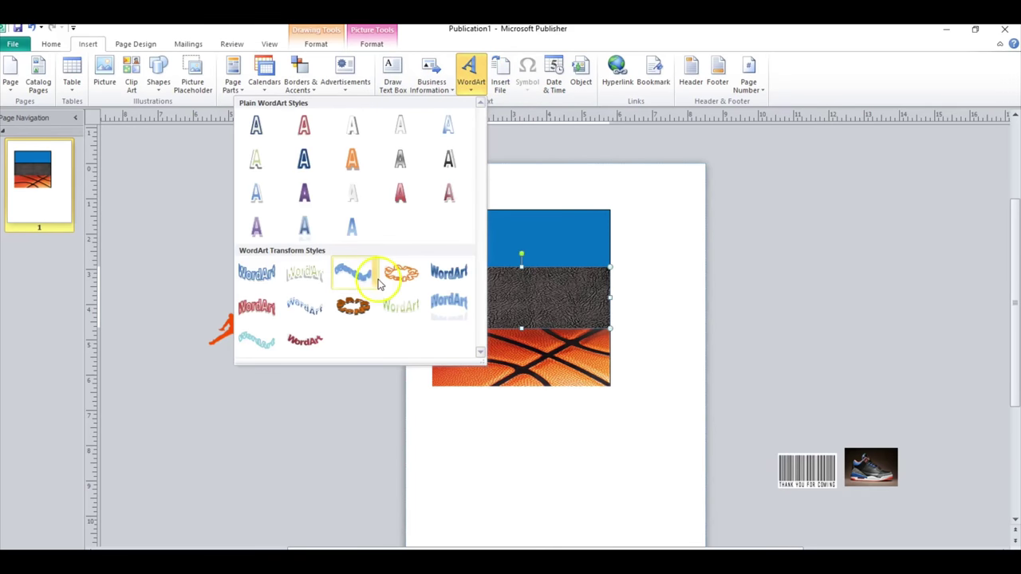
{"action": "left_click", "coordinate": [258, 127]}
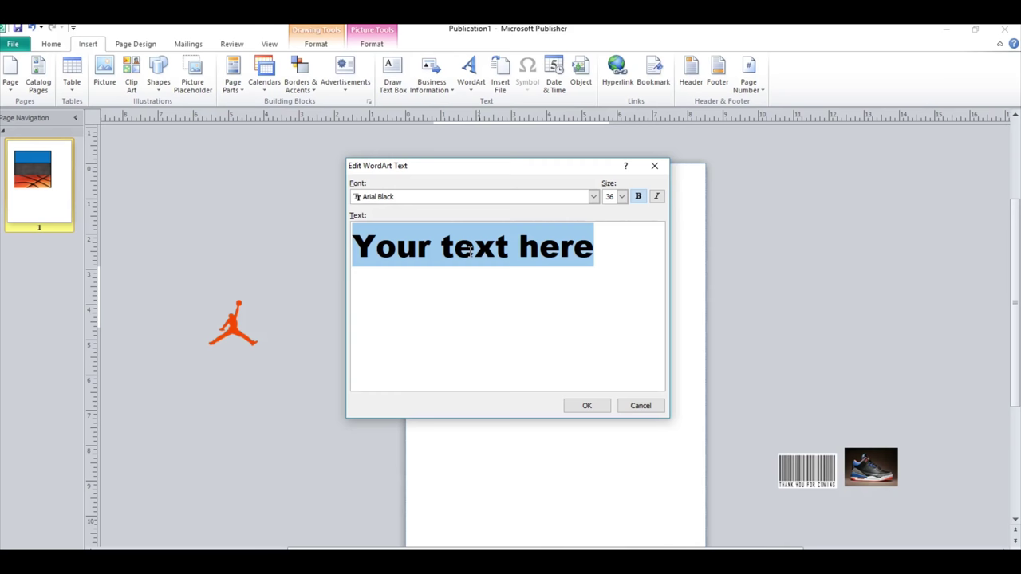
{"action": "type", "text": "JALON"}
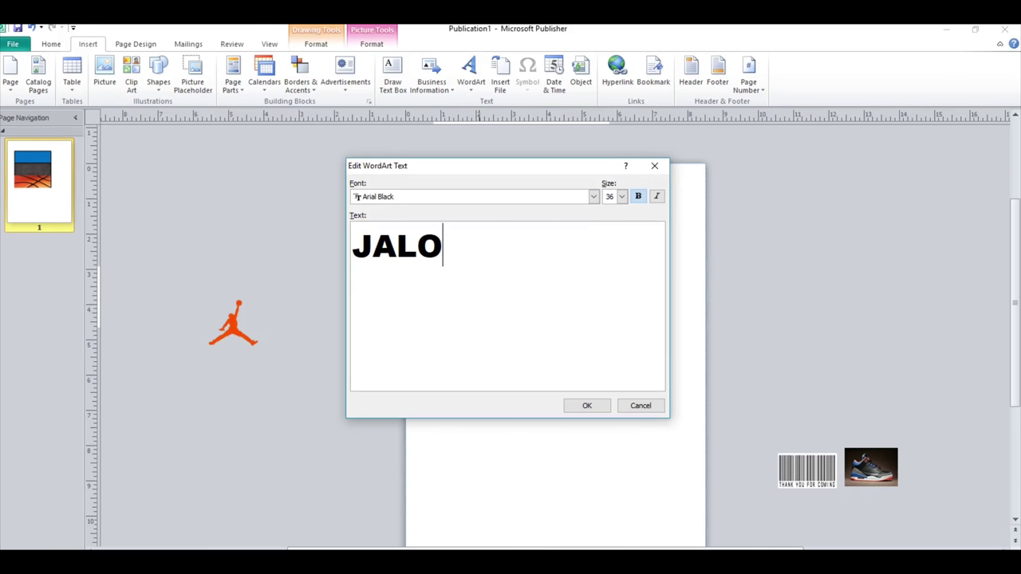
{"action": "left_click", "coordinate": [582, 406]}
Move the name onto the leather strip, stretch it to about 4.81 inches wide by 1.53 inches high, and fill it black
{"action": "left_click_drag", "start_coordinate": [525, 331], "coordinate": [447, 295]}
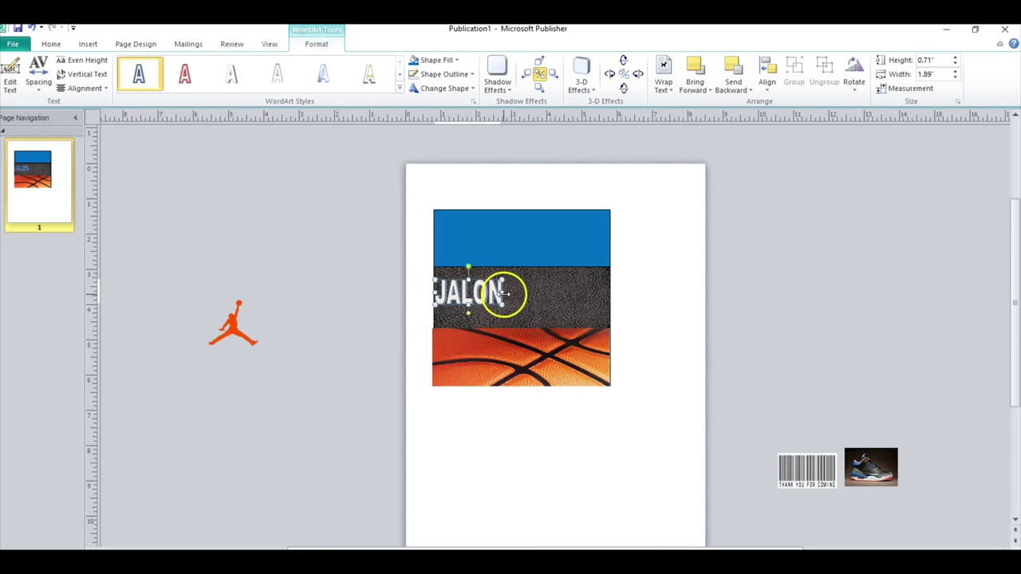
{"action": "left_click_drag", "start_coordinate": [551, 299], "coordinate": [606, 304]}
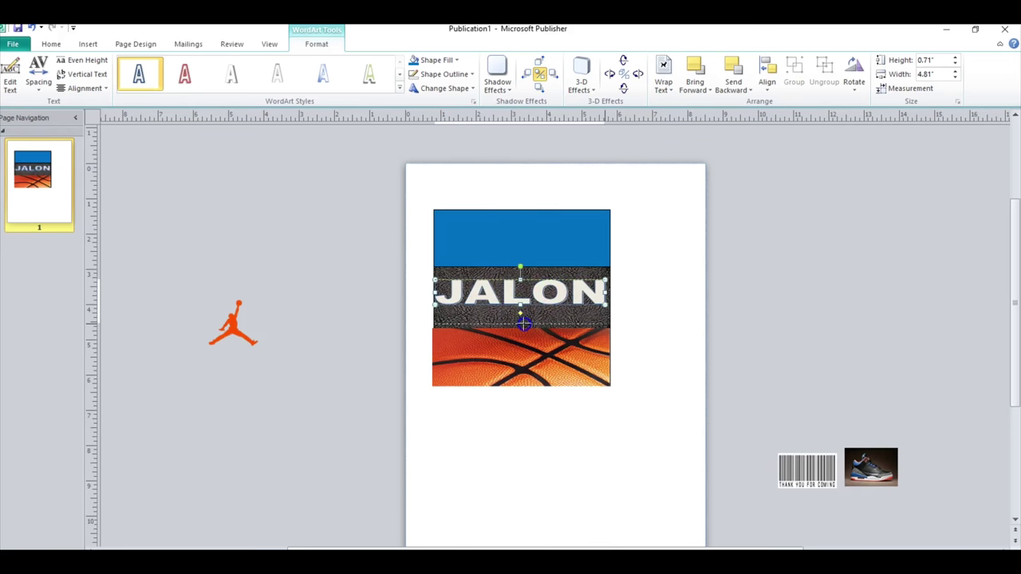
{"action": "left_click_drag", "start_coordinate": [523, 322], "coordinate": [523, 324]}
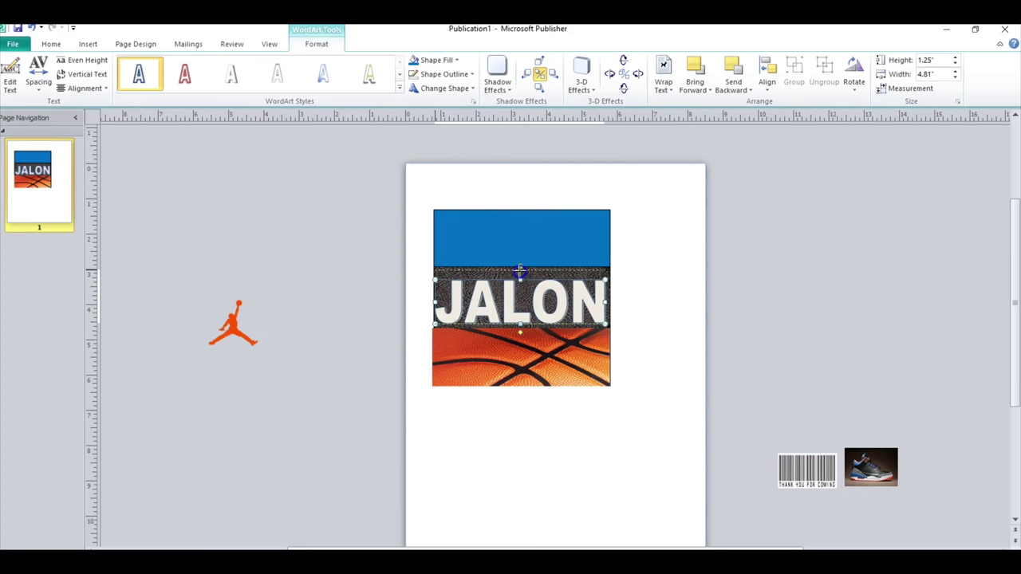
{"action": "left_click_drag", "start_coordinate": [519, 271], "coordinate": [520, 261]}
{"action": "left_click", "coordinate": [445, 61]}
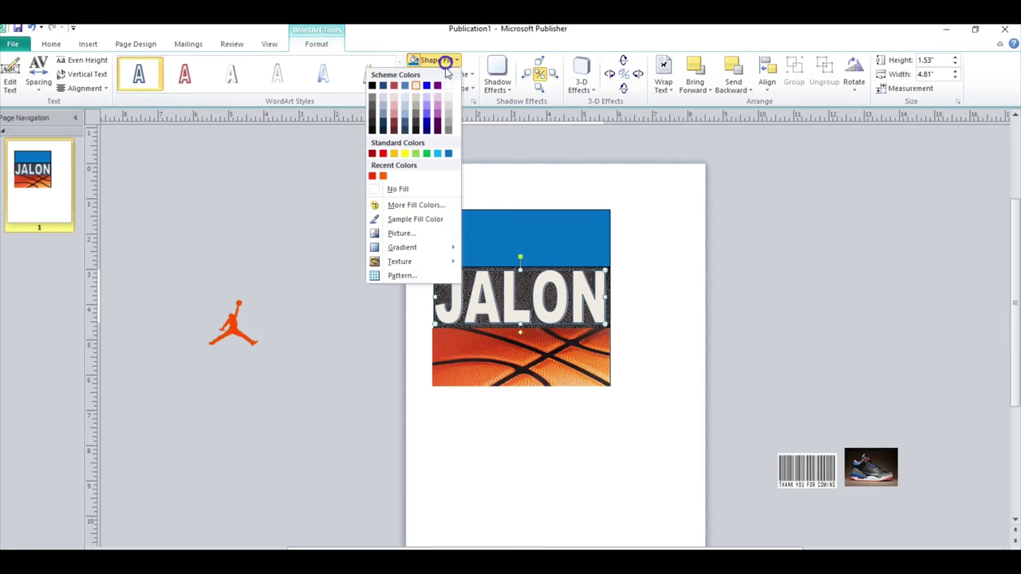
{"action": "left_click", "coordinate": [372, 85]}
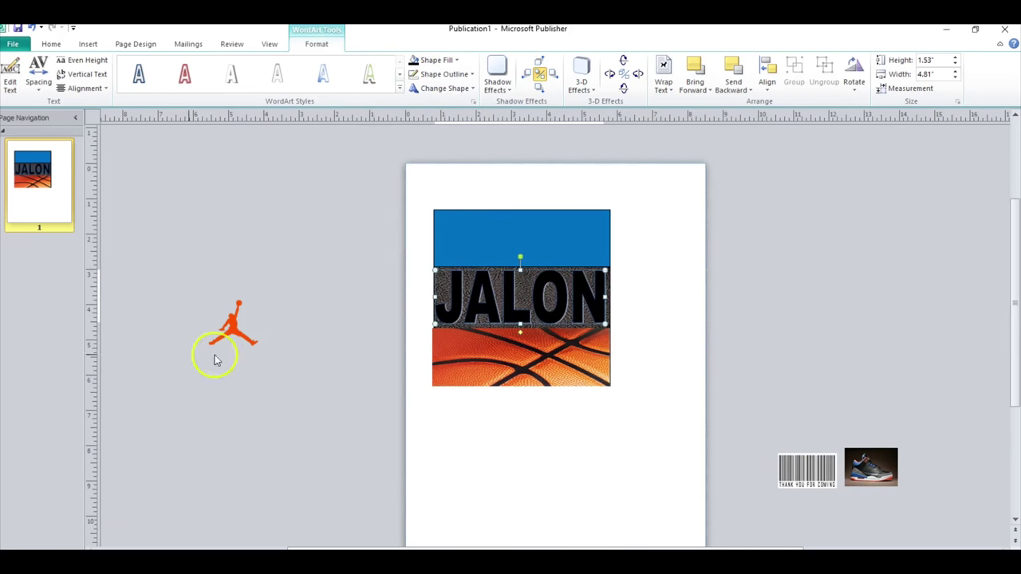
Insert the orange Jumpman picture with the black background from file and move it off the page beside the design
{"action": "left_click", "coordinate": [228, 329]}
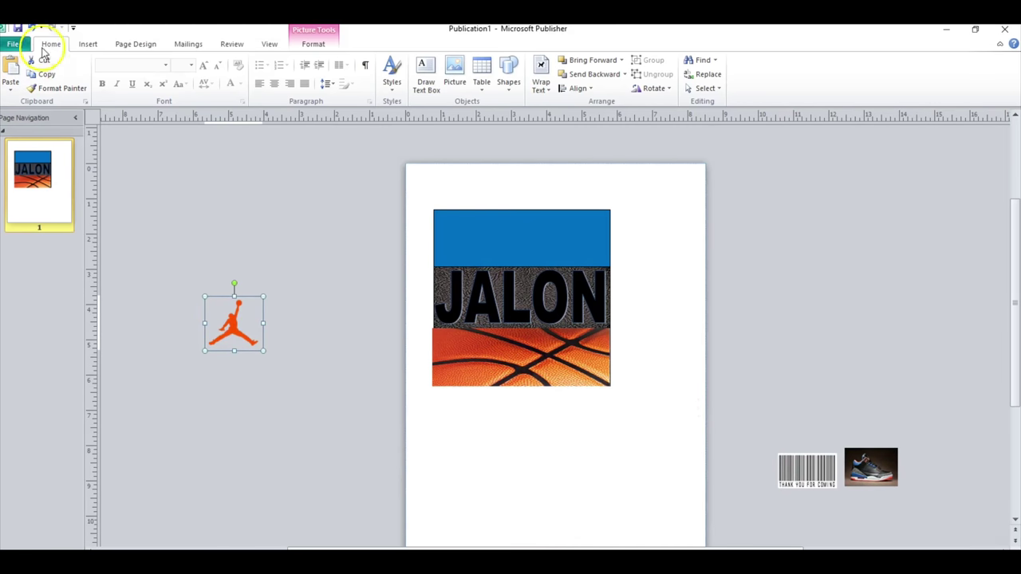
{"action": "left_click", "coordinate": [85, 46]}
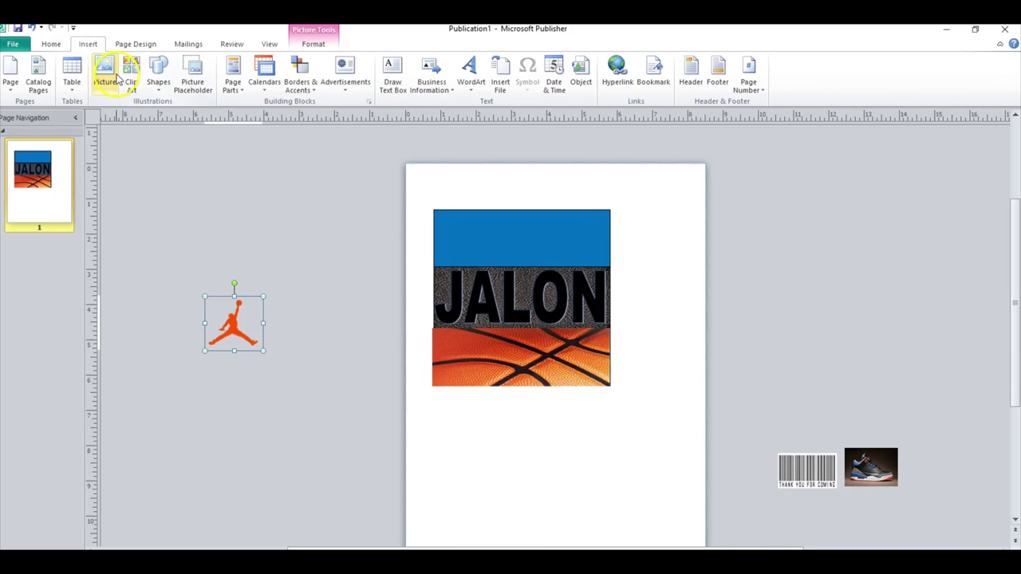
{"action": "left_click", "coordinate": [104, 73]}
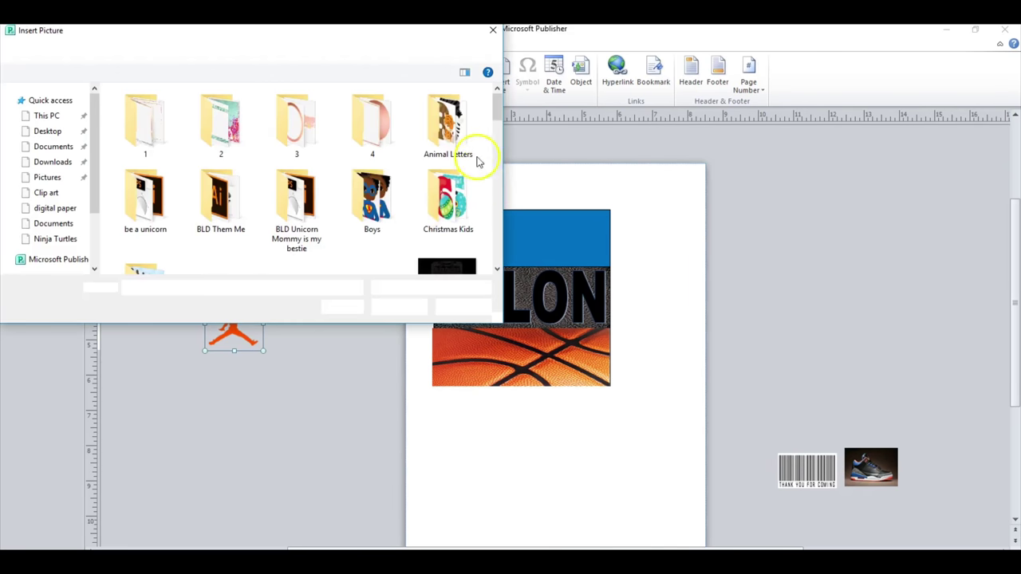
{"action": "scroll", "coordinate": [497, 114], "scroll_direction": "down", "scroll_amount": 10}
{"action": "left_click", "coordinate": [312, 143]}
{"action": "left_click", "coordinate": [395, 308]}
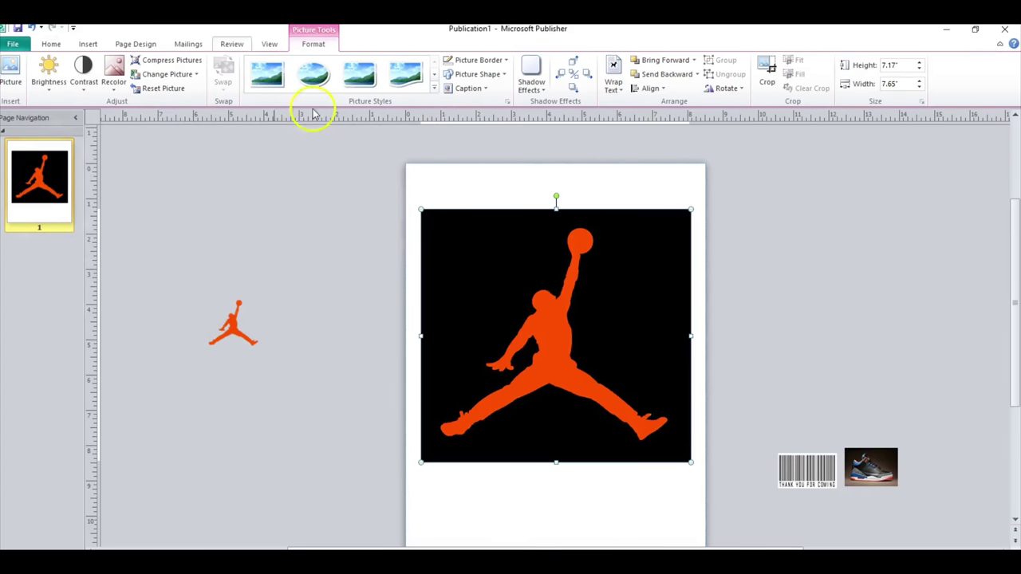
{"action": "left_click", "coordinate": [605, 319]}
{"action": "left_click_drag", "start_coordinate": [604, 319], "coordinate": [841, 296]}
Make the large Jumpman picture's black background transparent and delete that picture
{"action": "left_click", "coordinate": [114, 80]}
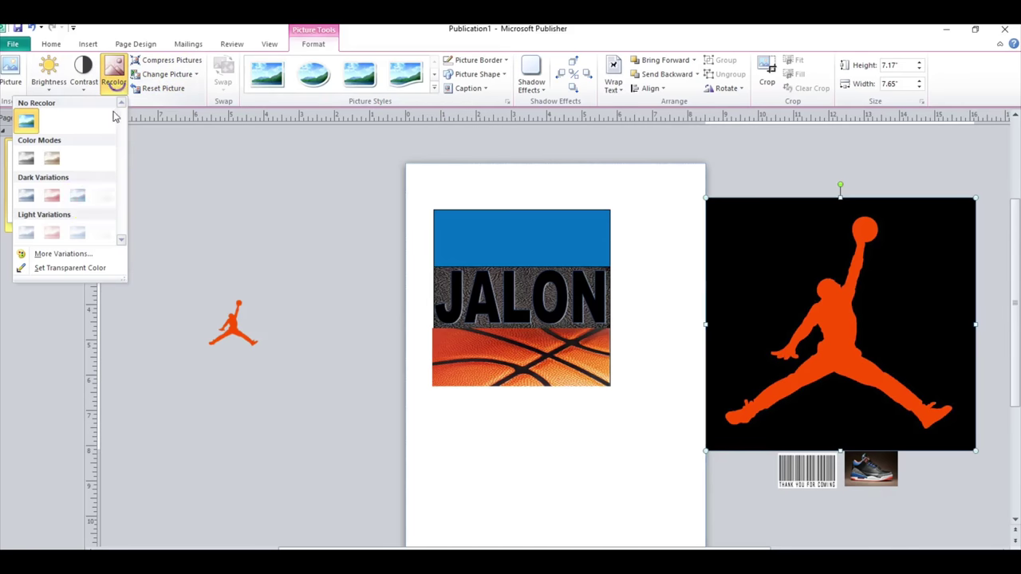
{"action": "left_click", "coordinate": [69, 273]}
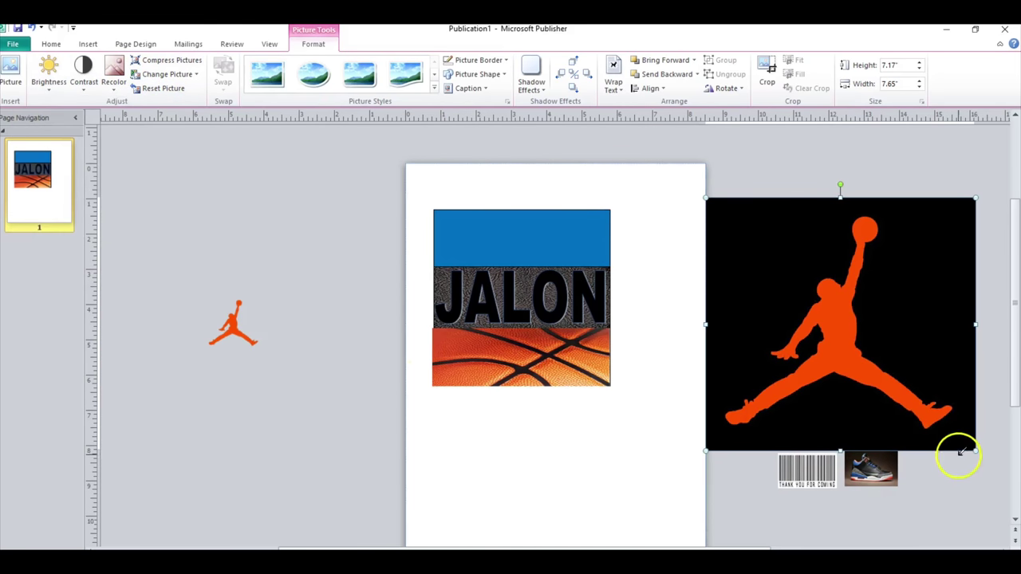
{"action": "left_click", "coordinate": [822, 327]}
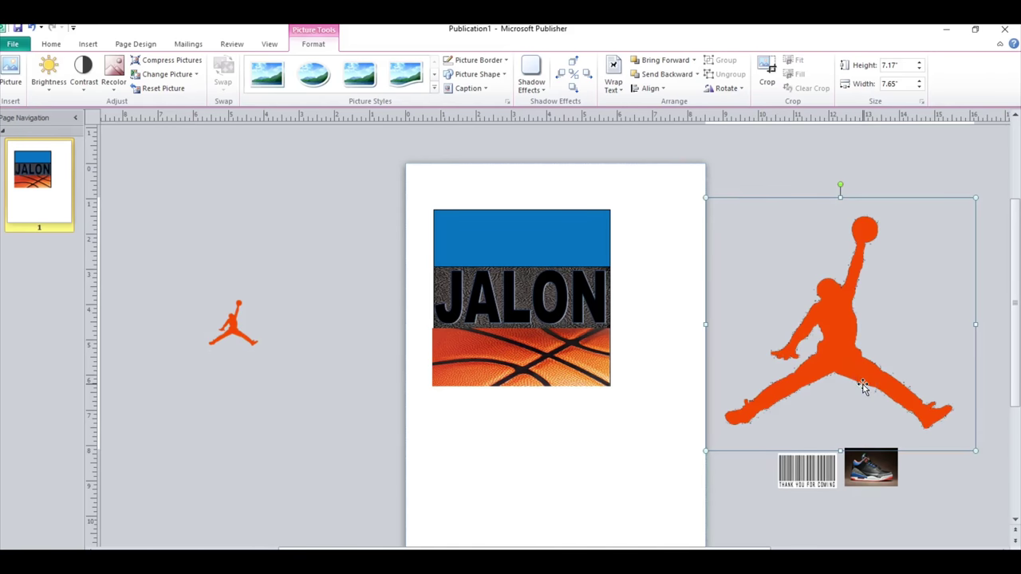
{"action": "key", "text": "Delete"}
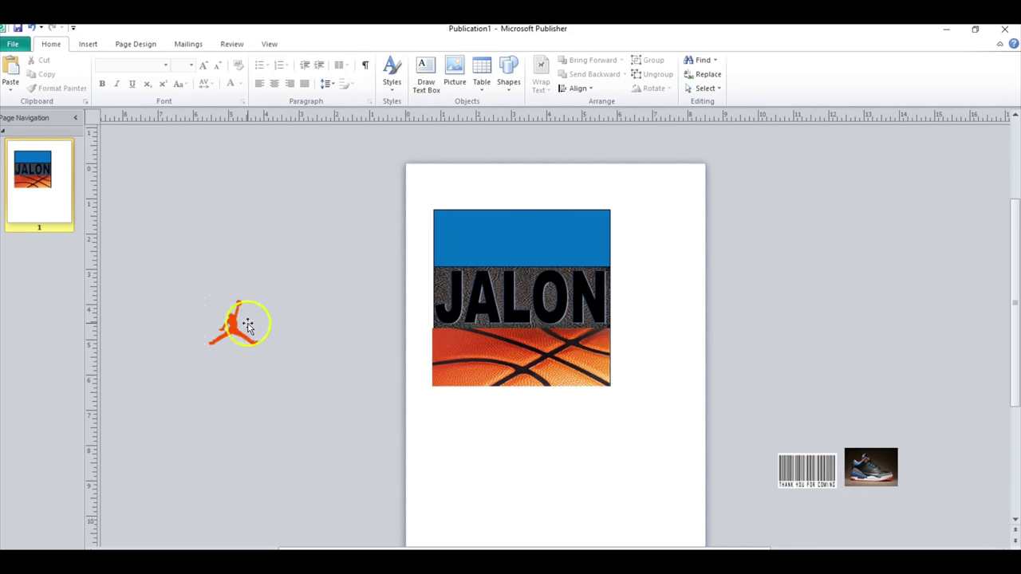
Move the small orange Jumpman logo onto the middle of the name, bring it forward, and stretch it to about 1.59 inches high
{"action": "left_click_drag", "start_coordinate": [247, 325], "coordinate": [522, 299]}
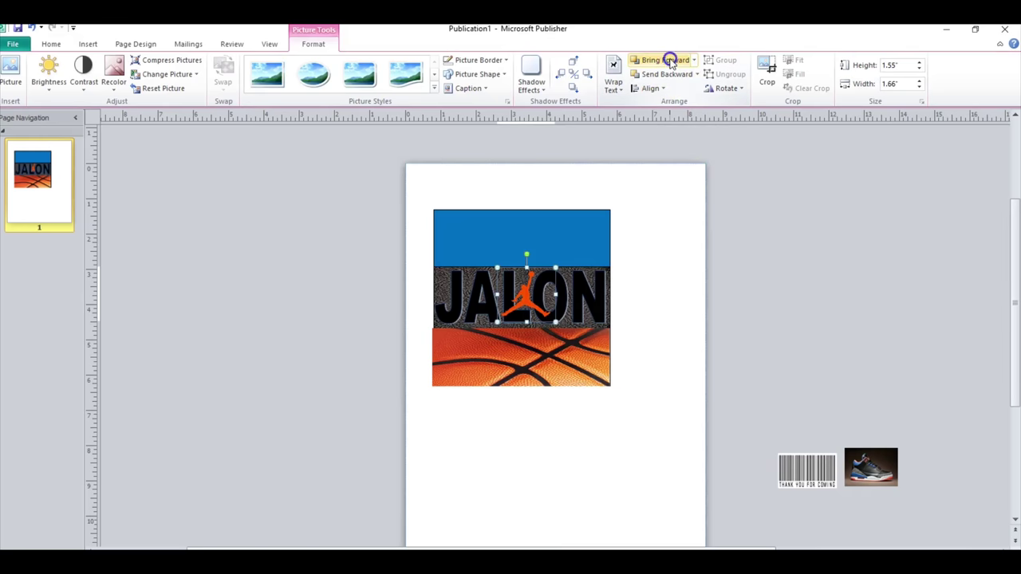
{"action": "left_click", "coordinate": [534, 323]}
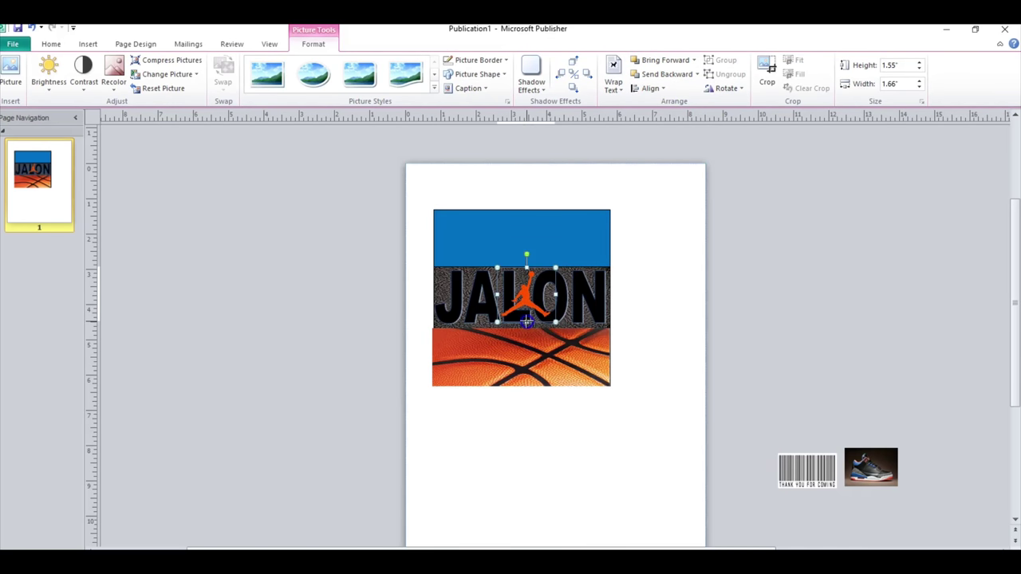
{"action": "left_click_drag", "start_coordinate": [526, 323], "coordinate": [536, 297]}
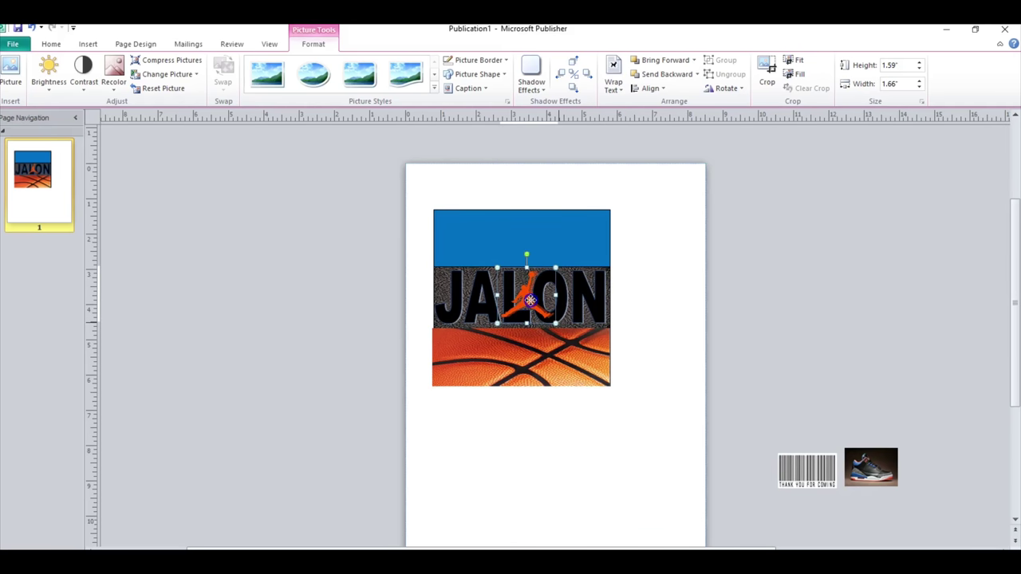
Move the shoe picture onto the page beside the design and insert the number 16 as WordArt in the first plain style
{"action": "left_click", "coordinate": [795, 313]}
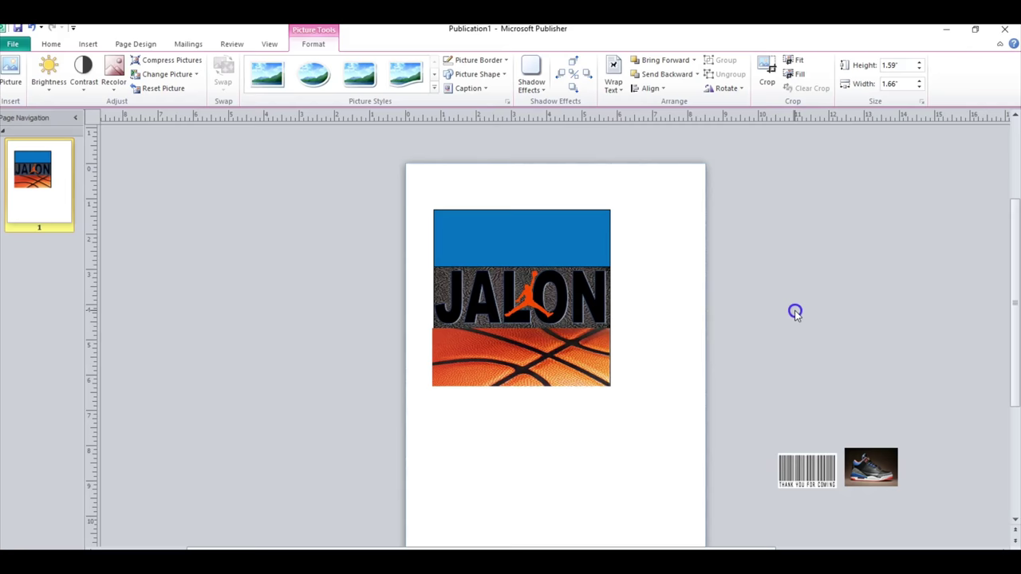
{"action": "left_click_drag", "start_coordinate": [880, 470], "coordinate": [683, 292]}
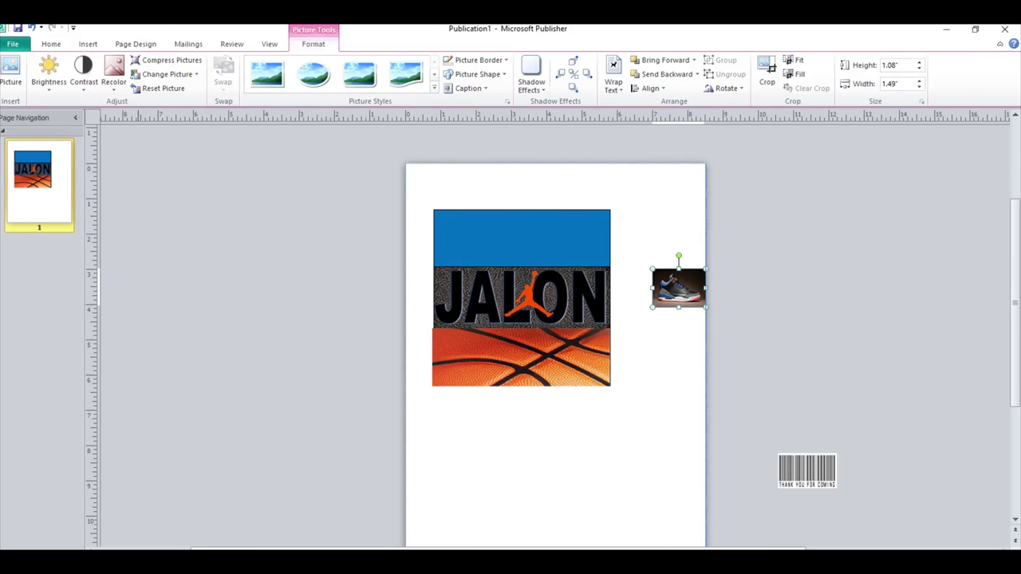
{"action": "left_click", "coordinate": [86, 44]}
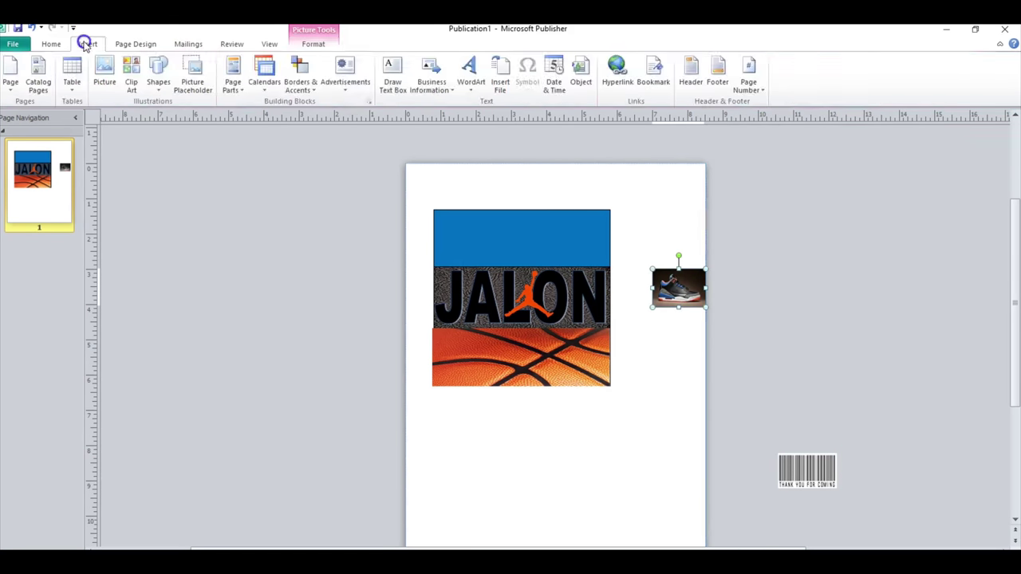
{"action": "left_click", "coordinate": [472, 70]}
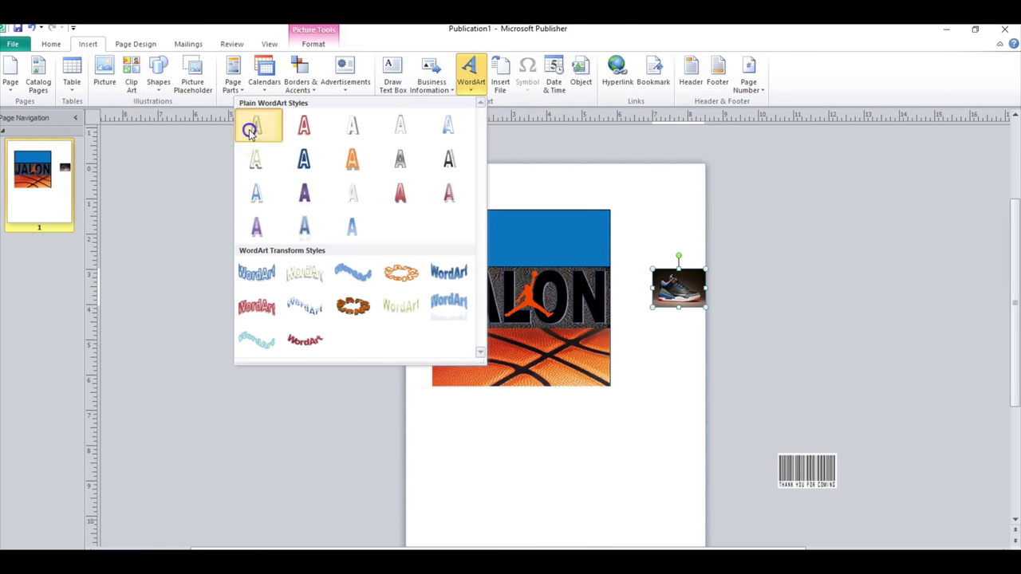
{"action": "left_click", "coordinate": [250, 132]}
{"action": "type", "text": "16"}
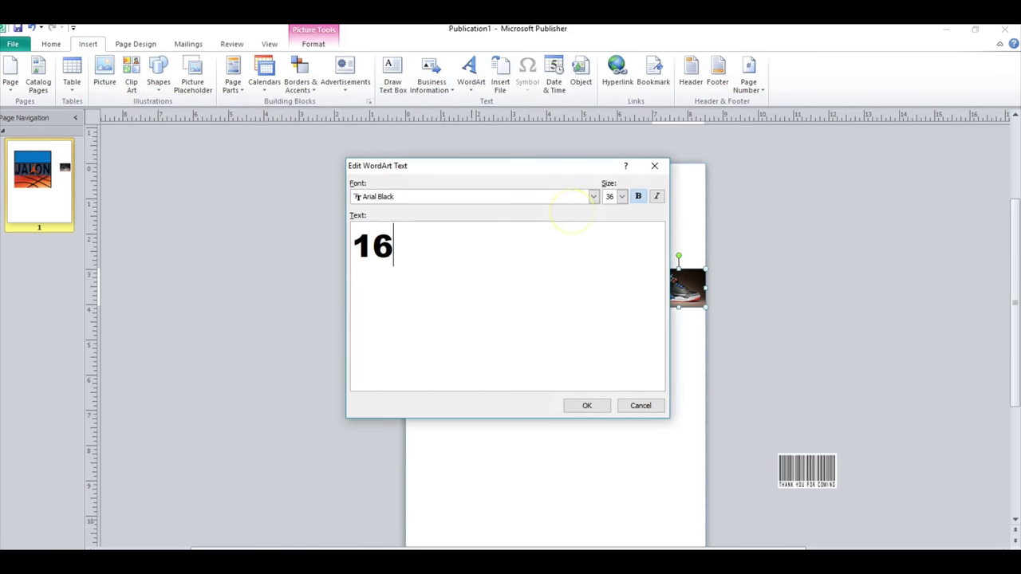
{"action": "left_click", "coordinate": [584, 405]}
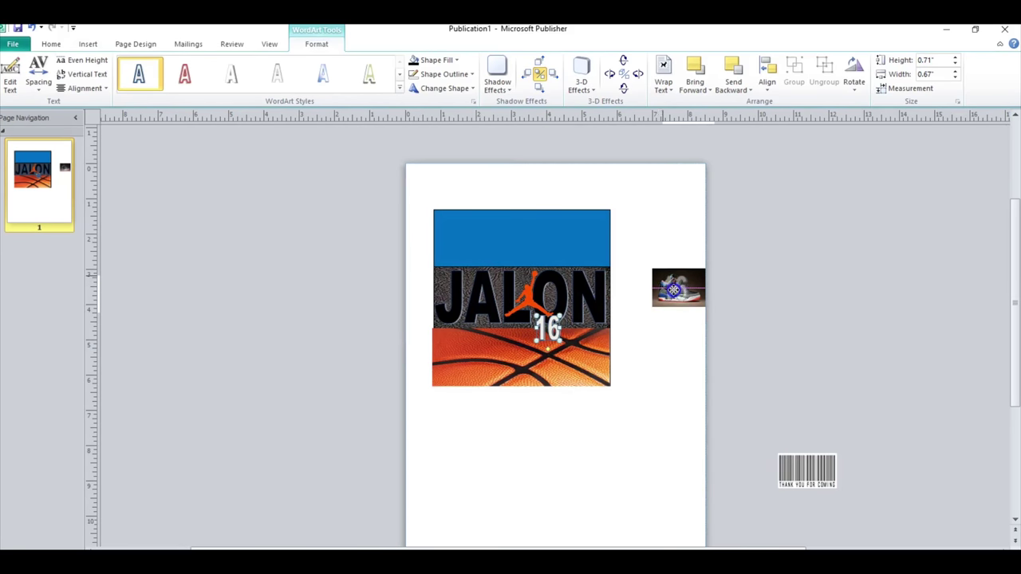
Place the 16 over the shoe picture, enlarge it to about 0.82 inches high by 1.1 inches wide, and remove its fill
{"action": "left_click_drag", "start_coordinate": [674, 289], "coordinate": [678, 287]}
{"action": "left_click", "coordinate": [436, 60]}
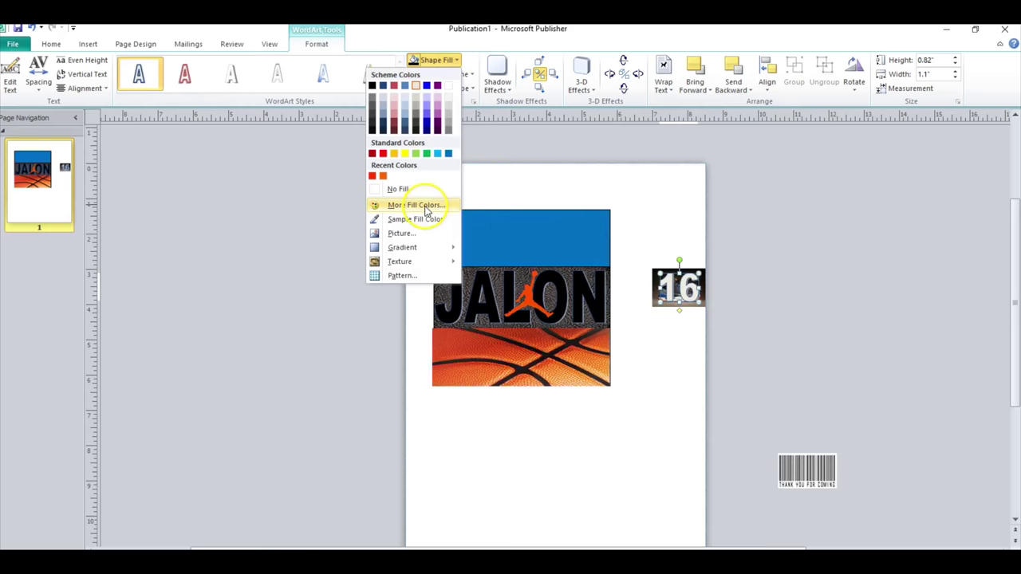
{"action": "left_click", "coordinate": [415, 189]}
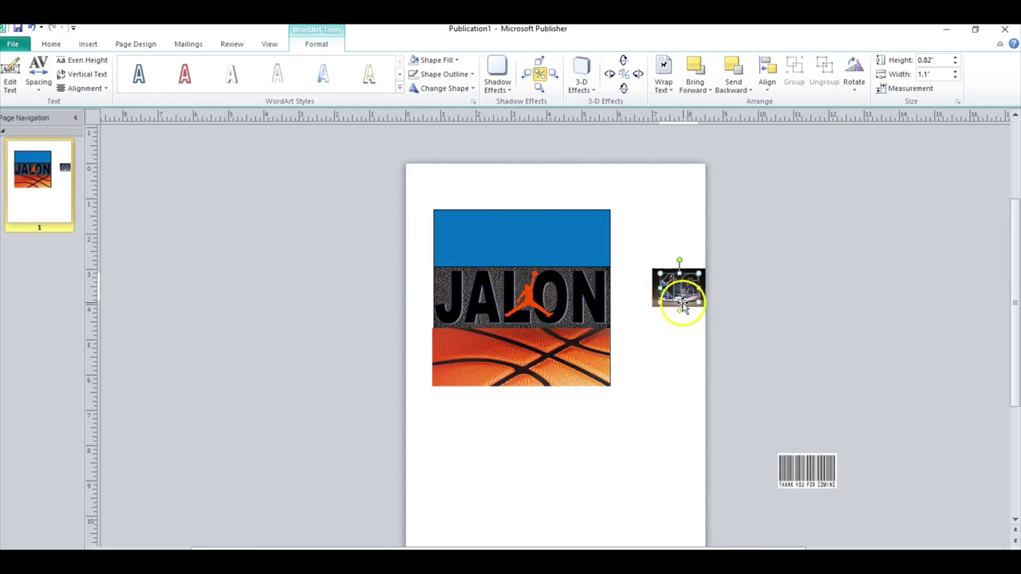
Group the 16 with the shoe picture and move the group onto the left half of the blue panel
{"action": "left_click", "coordinate": [677, 320]}
{"action": "left_click", "coordinate": [666, 291]}
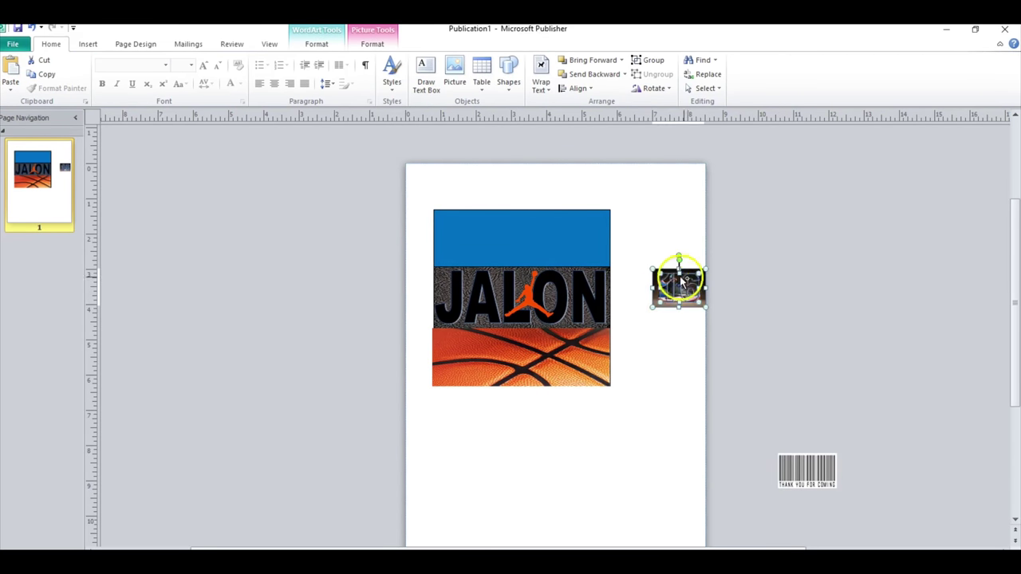
{"action": "left_click", "coordinate": [596, 74]}
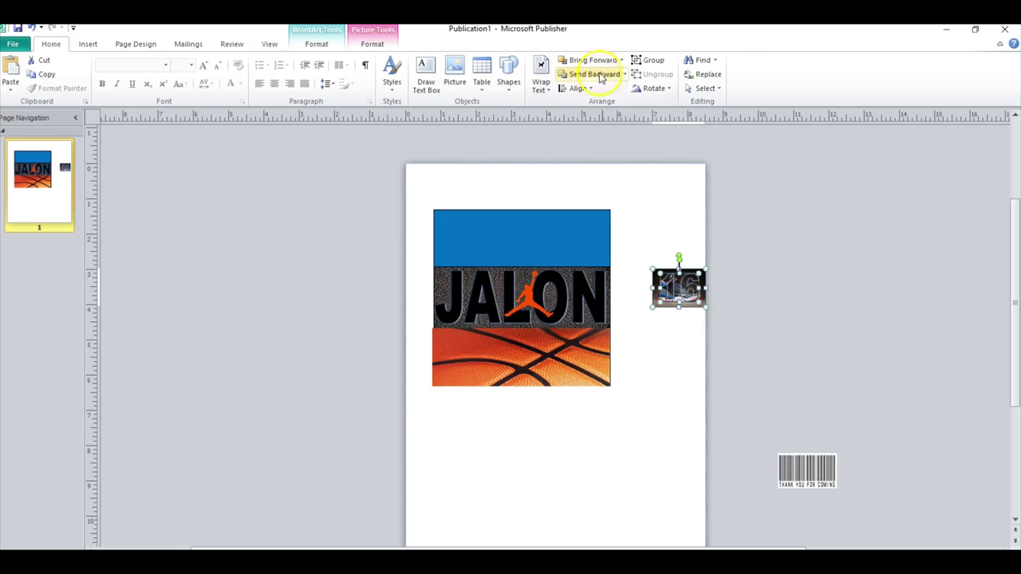
{"action": "left_click", "coordinate": [651, 60]}
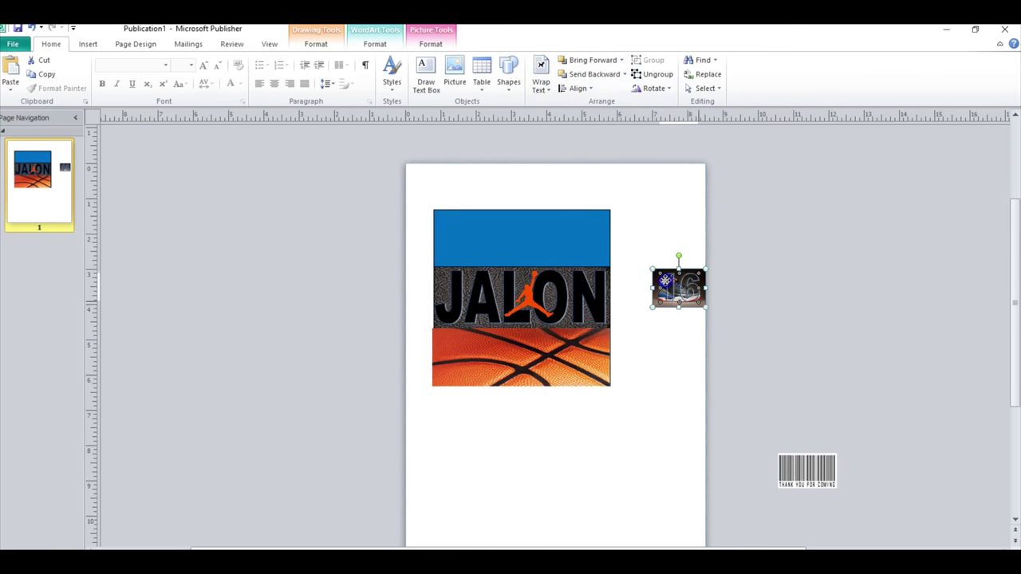
{"action": "left_click_drag", "start_coordinate": [664, 279], "coordinate": [498, 232]}
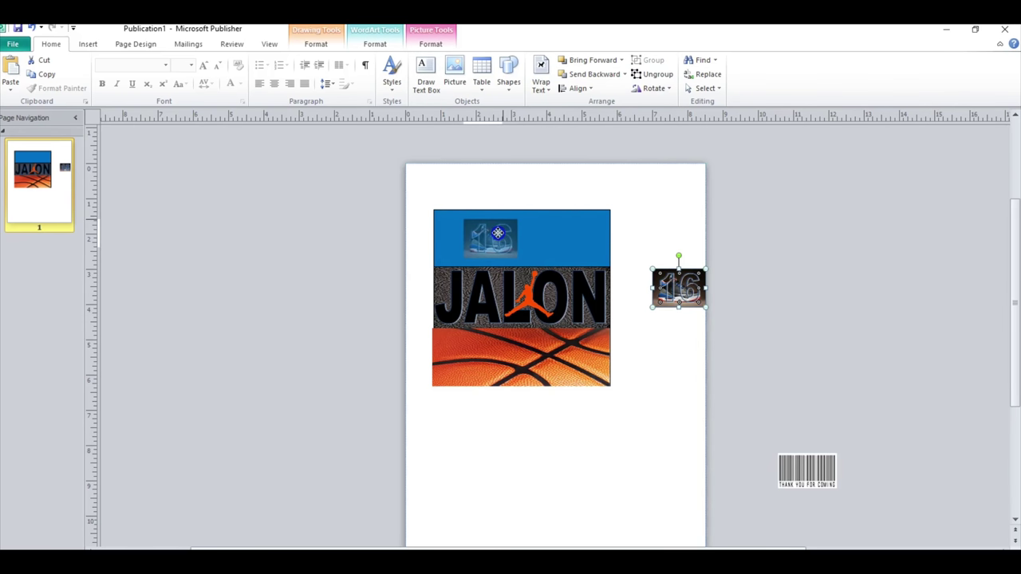
{"action": "left_click_drag", "start_coordinate": [498, 232], "coordinate": [488, 234]}
Move the barcode onto the right half of the blue panel and turn both the barcode and the shoe group upside down
{"action": "left_click_drag", "start_coordinate": [806, 476], "coordinate": [560, 248]}
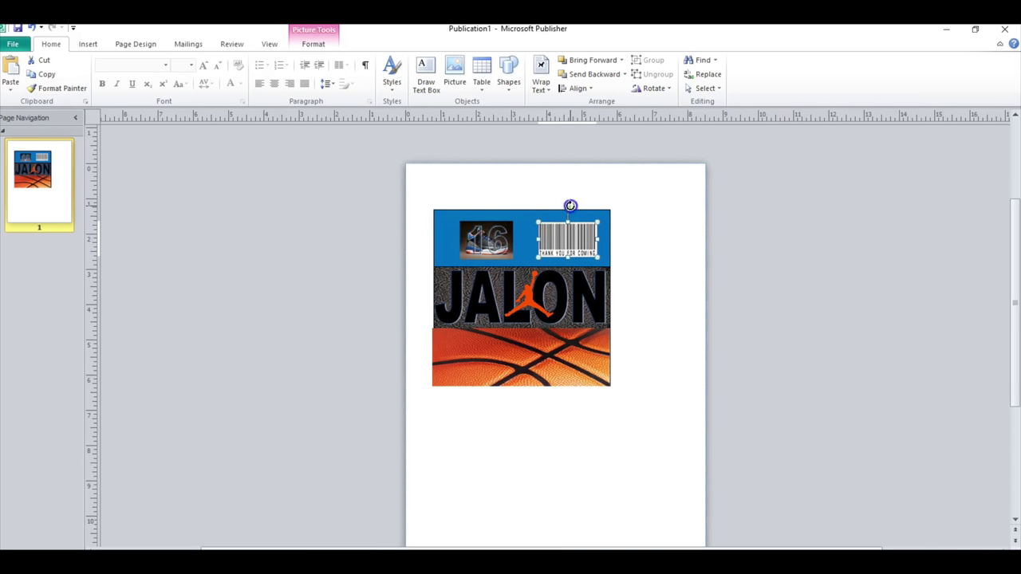
{"action": "left_click_drag", "start_coordinate": [571, 206], "coordinate": [567, 267]}
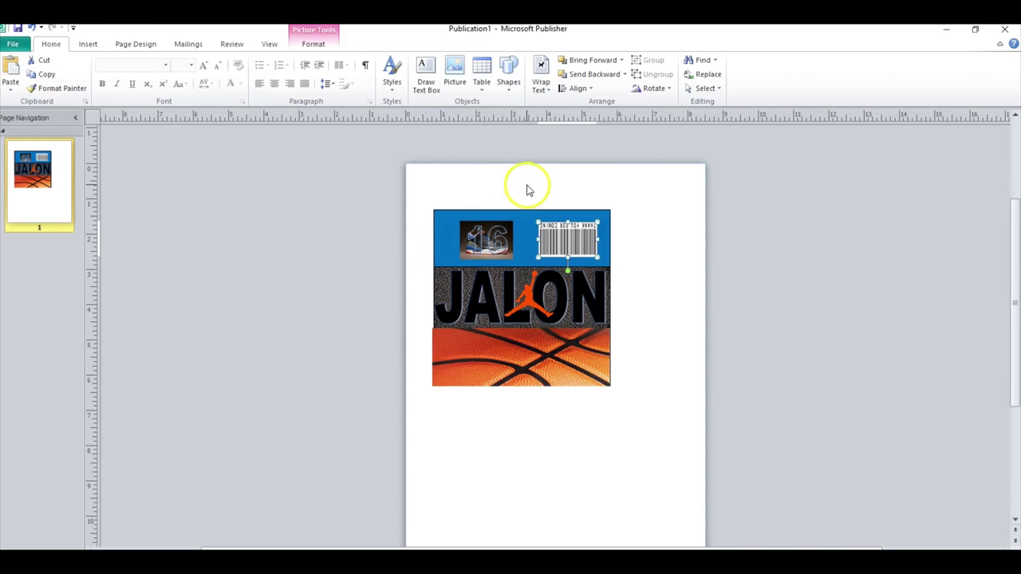
{"action": "left_click", "coordinate": [489, 226]}
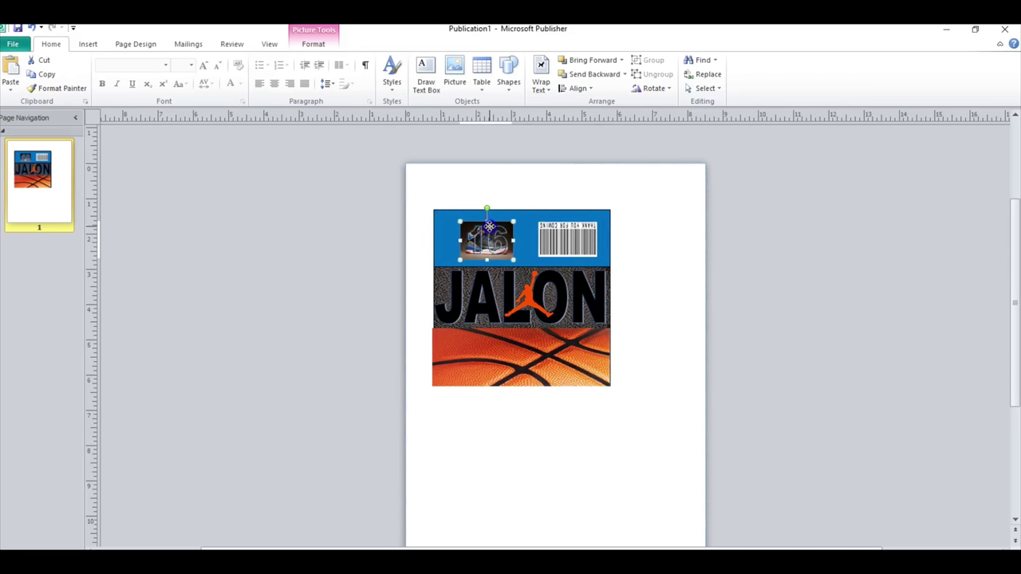
{"action": "mouse_move", "coordinate": [487, 209]}
{"action": "left_mouse_down"}
{"action": "mouse_move", "coordinate": [467, 202]}
{"action": "mouse_move", "coordinate": [456, 265]}
{"action": "mouse_move", "coordinate": [485, 281]}
{"action": "left_mouse_up"}
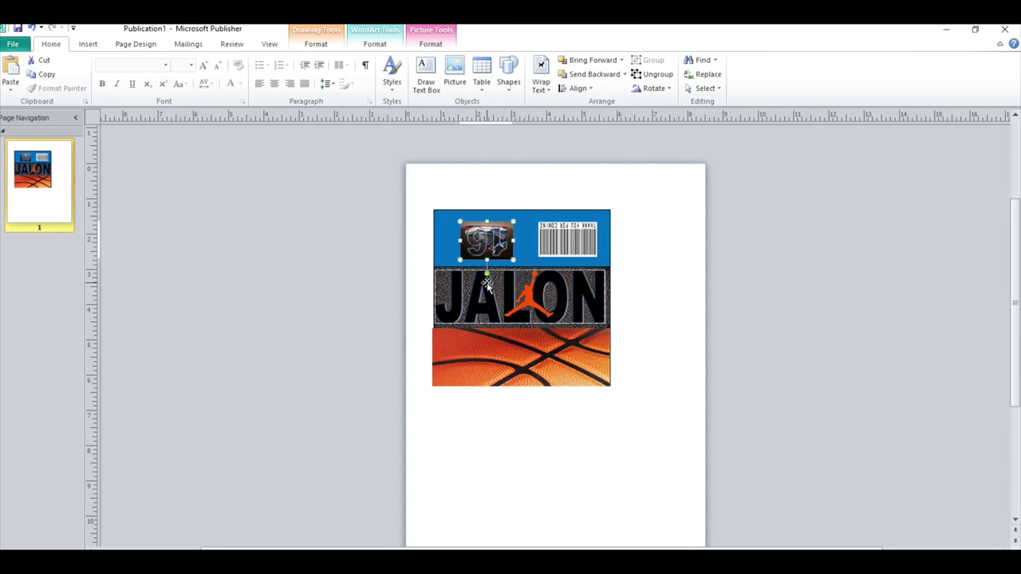
Apply recently used orange tones to the outline of the 16 and to the shoe picture's border
{"action": "left_click", "coordinate": [316, 43]}
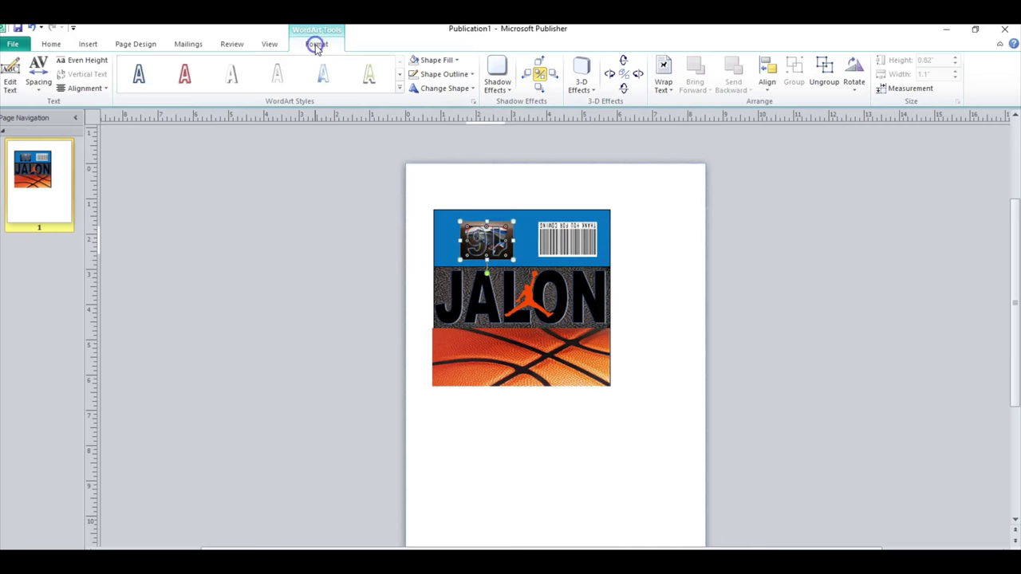
{"action": "left_click", "coordinate": [437, 74]}
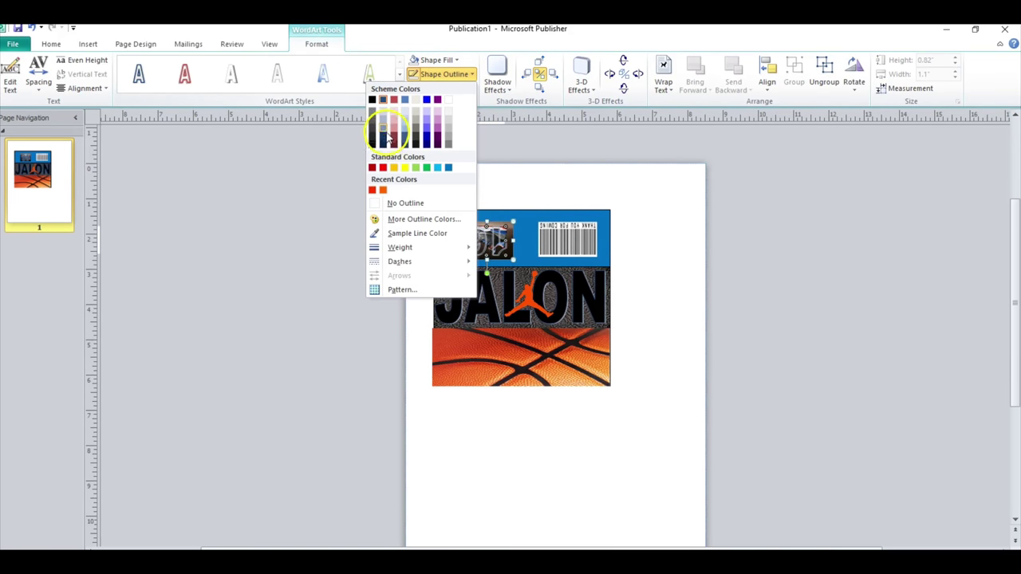
{"action": "left_click", "coordinate": [377, 189]}
{"action": "left_click", "coordinate": [473, 60]}
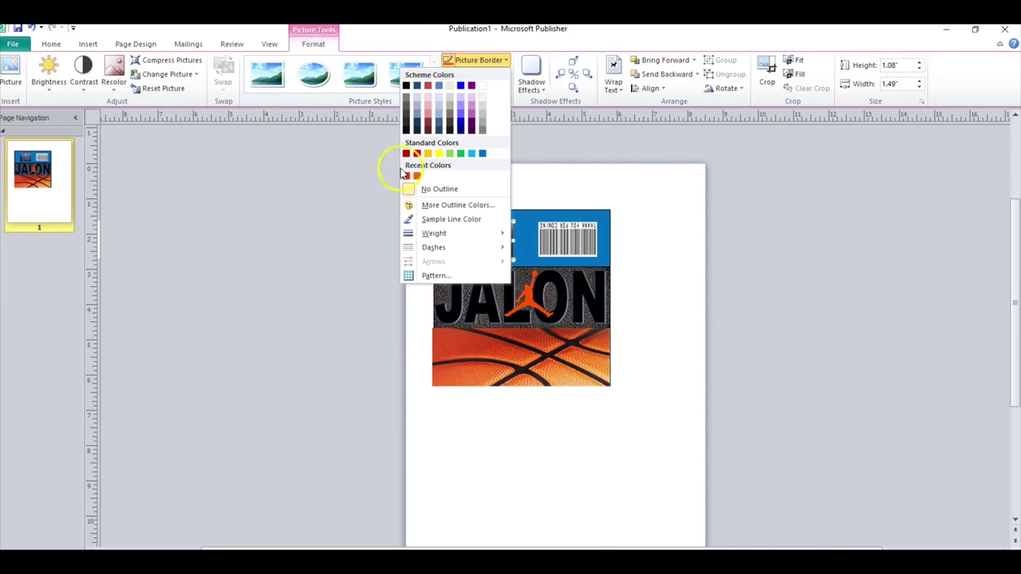
{"action": "left_click", "coordinate": [420, 175]}
{"action": "left_click", "coordinate": [547, 255]}
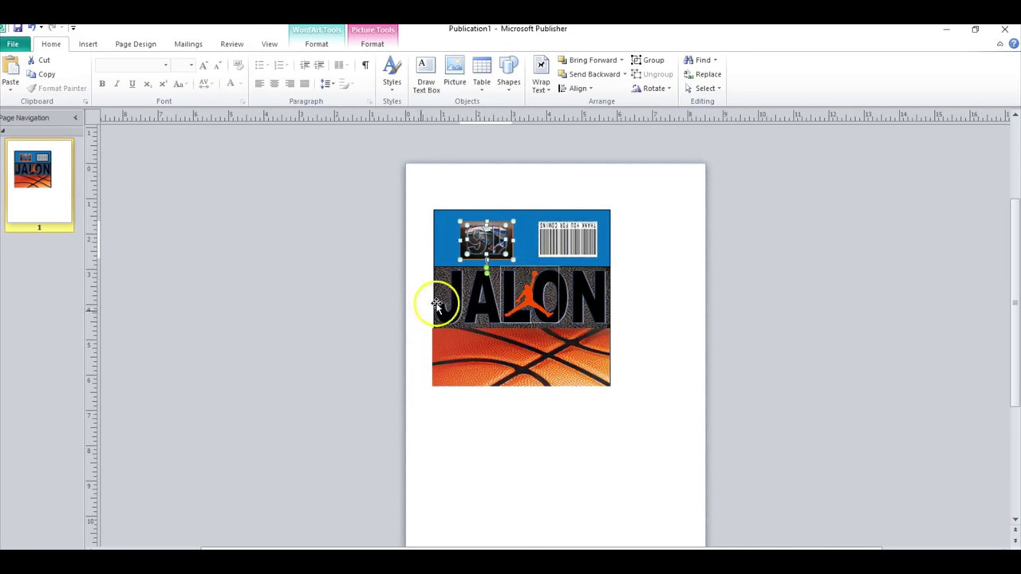
{"action": "left_click", "coordinate": [618, 403]}
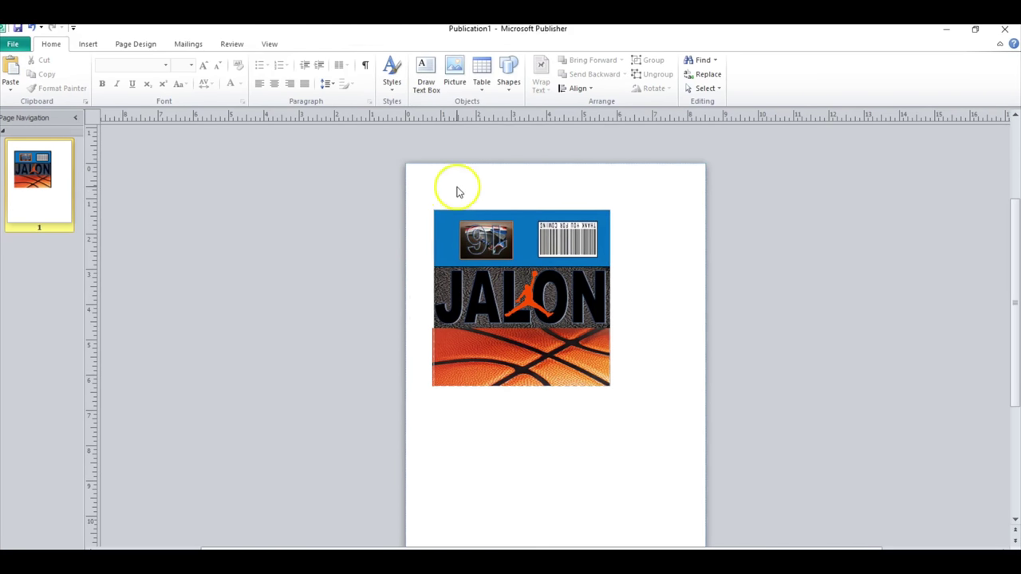
Open the print settings and accept the printer properties with Premium Presentation Paper Matte and High quality
{"action": "left_click", "coordinate": [13, 44]}
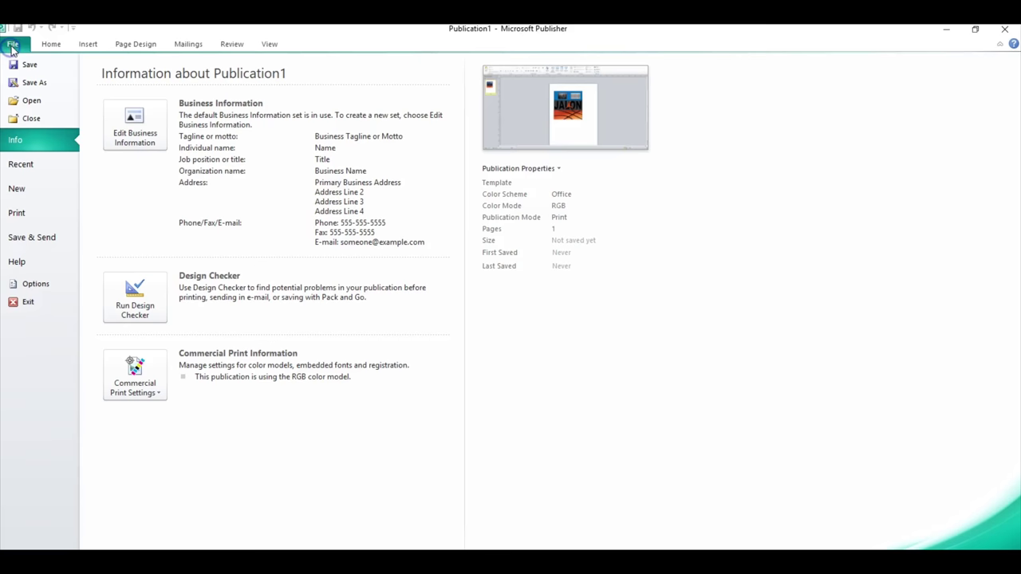
{"action": "left_click", "coordinate": [17, 213]}
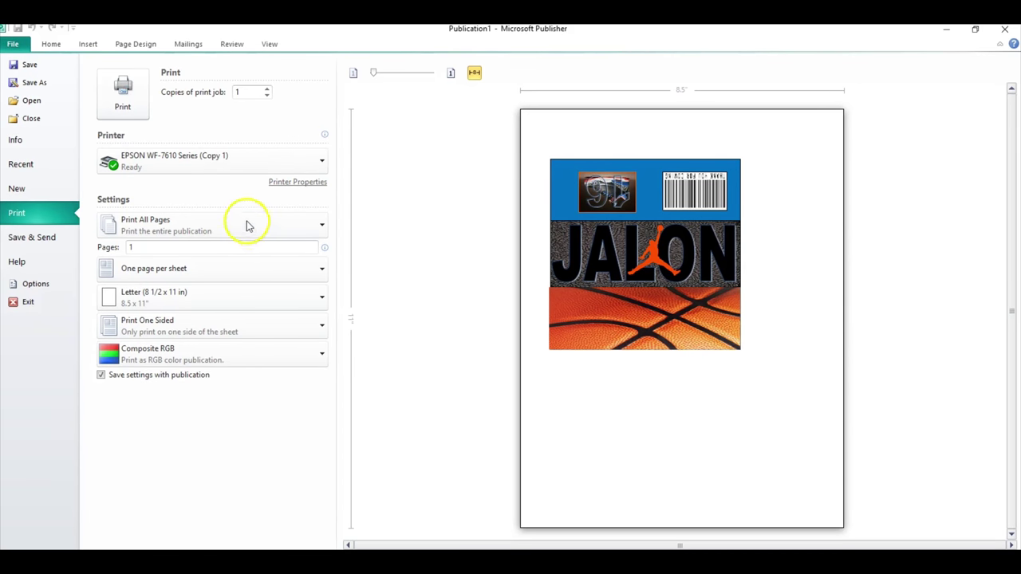
{"action": "left_click", "coordinate": [298, 184]}
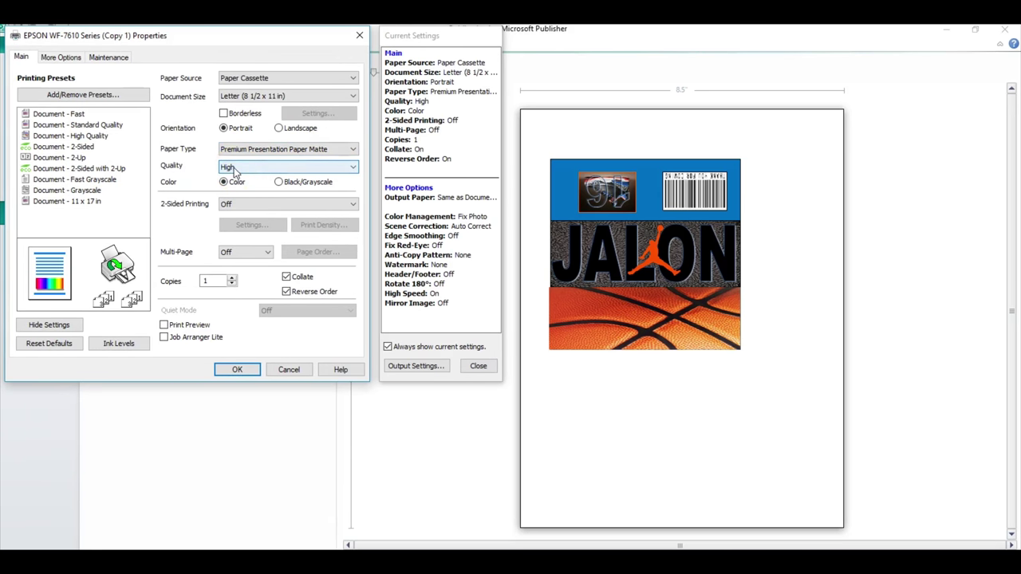
{"action": "left_click", "coordinate": [237, 369]}
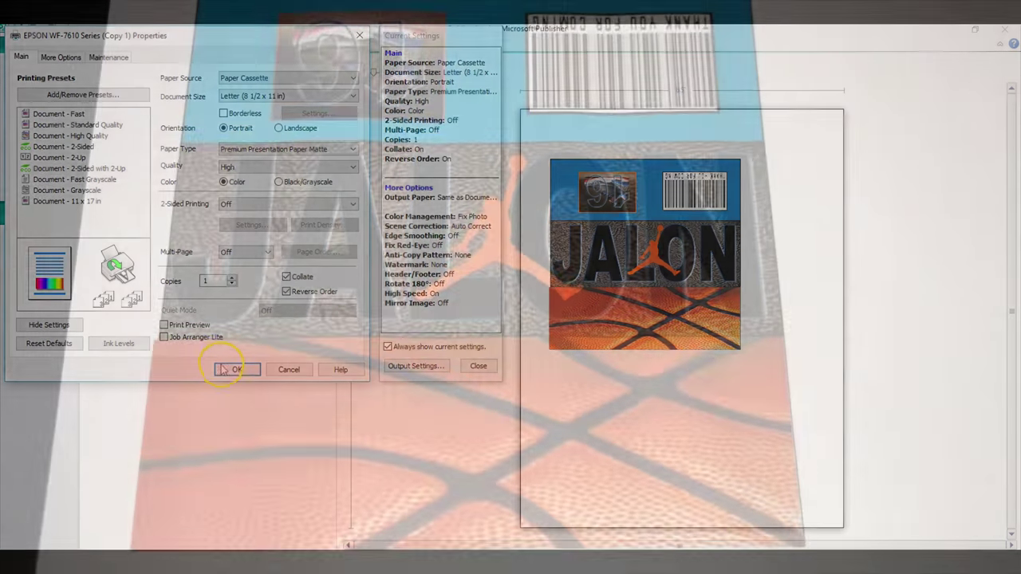